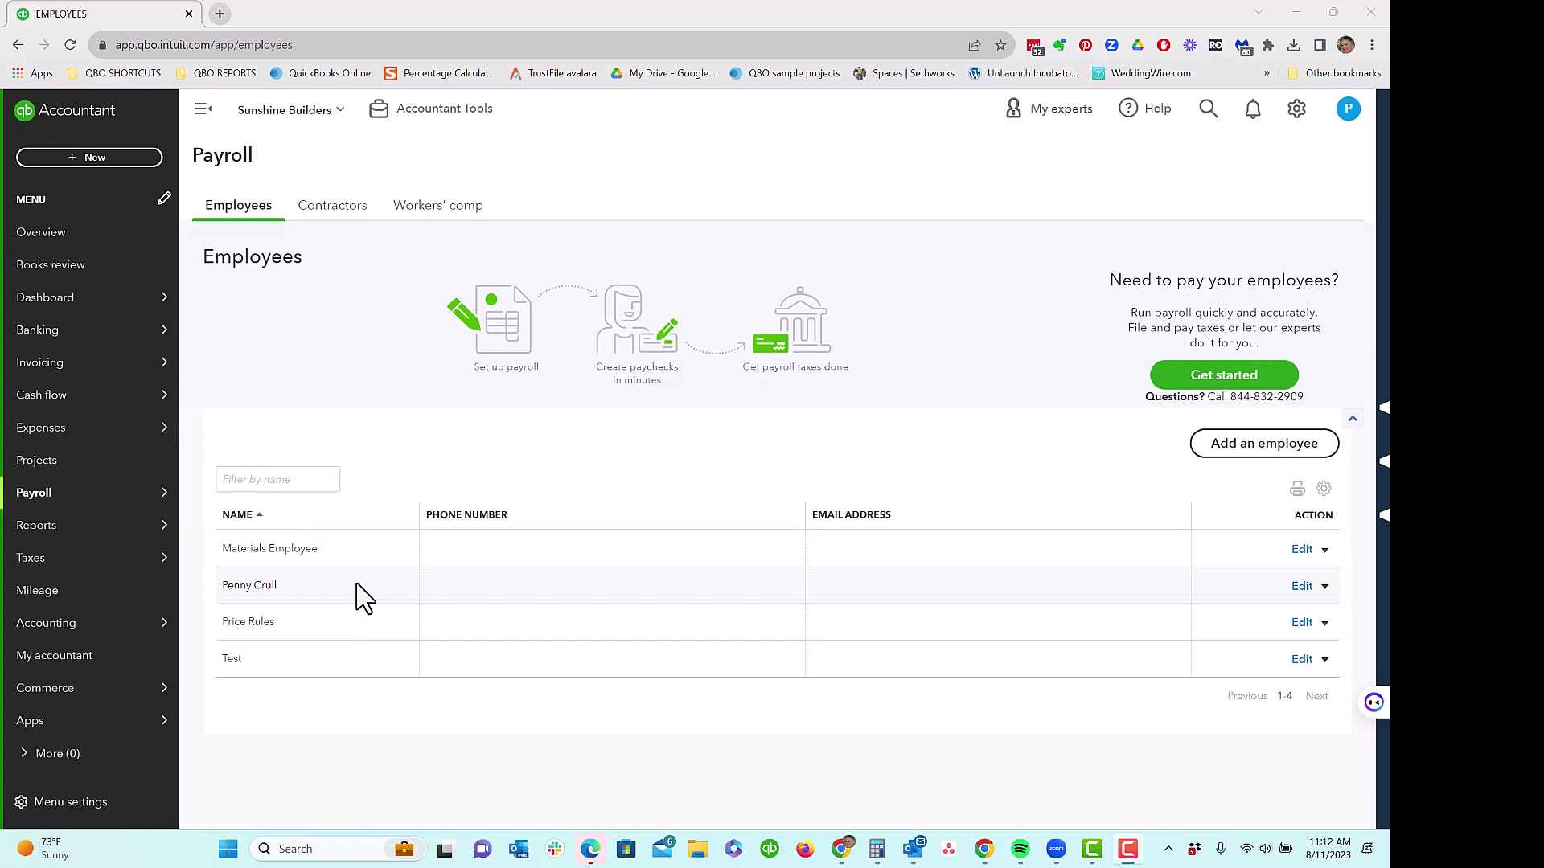
# Open the second employee's record and confirm the Cost rate (/hr) is 50.00.
pyautogui.click(1302, 587)
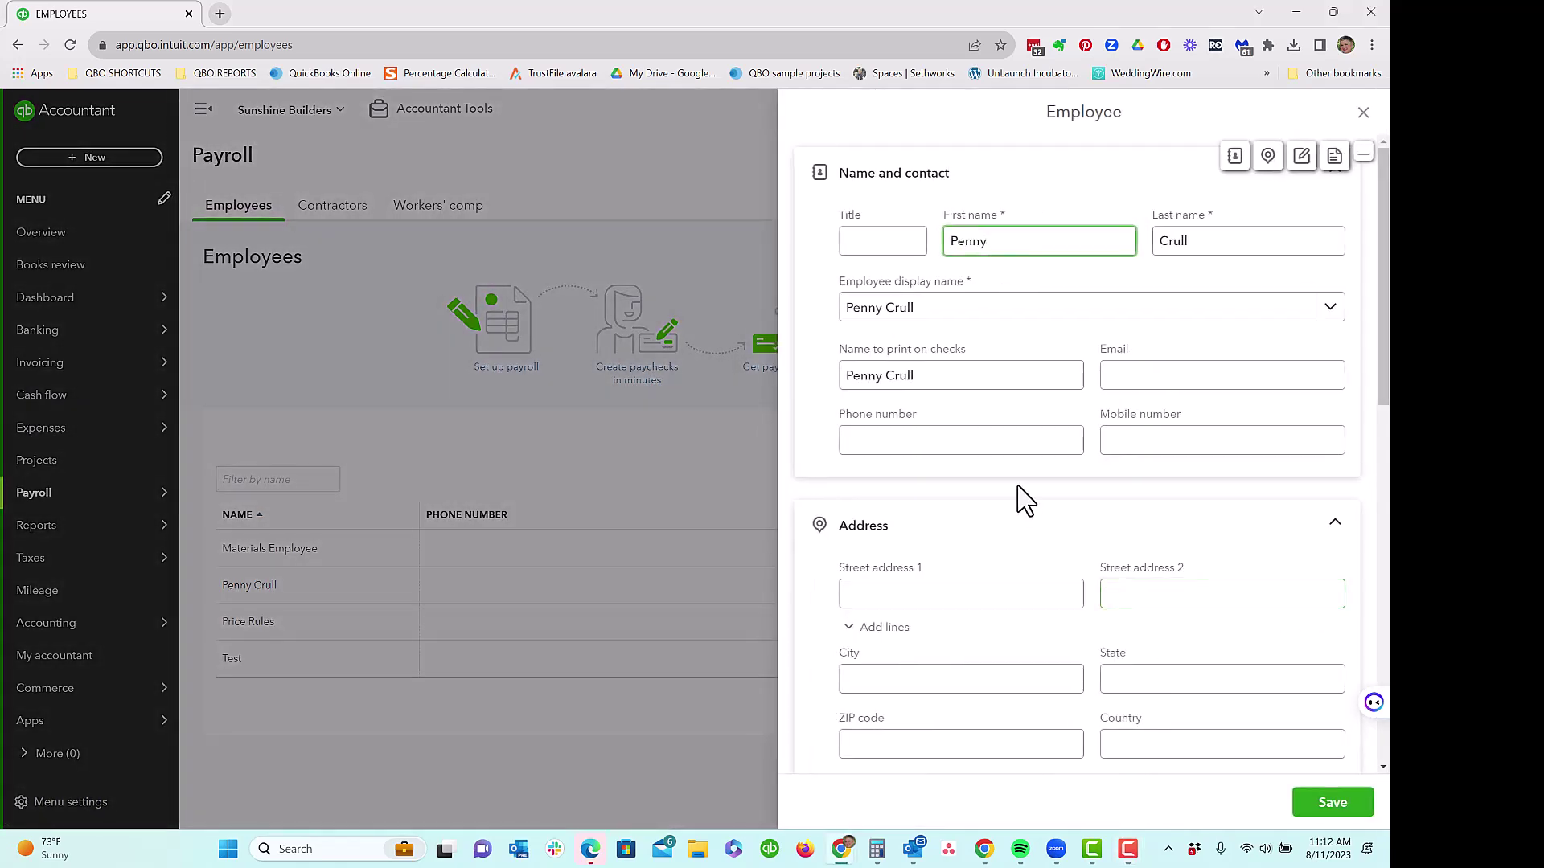
pyautogui.scroll(-5, 1018, 498)
pyautogui.moveTo(906, 547); pyautogui.dragTo(827, 558)
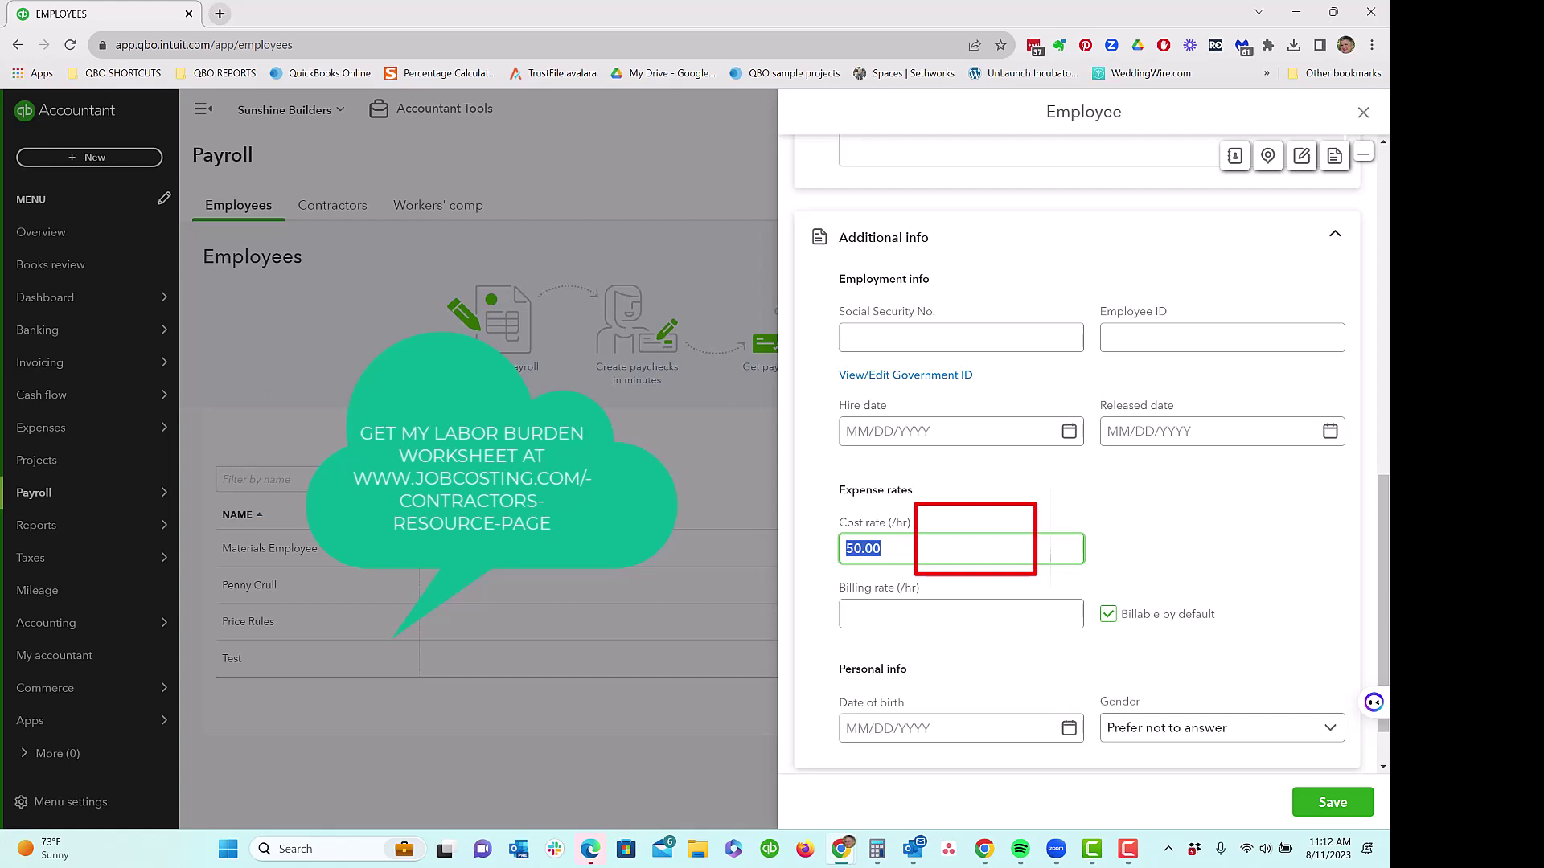
# Close the employee record without saving changes.
pyautogui.press('Escape')
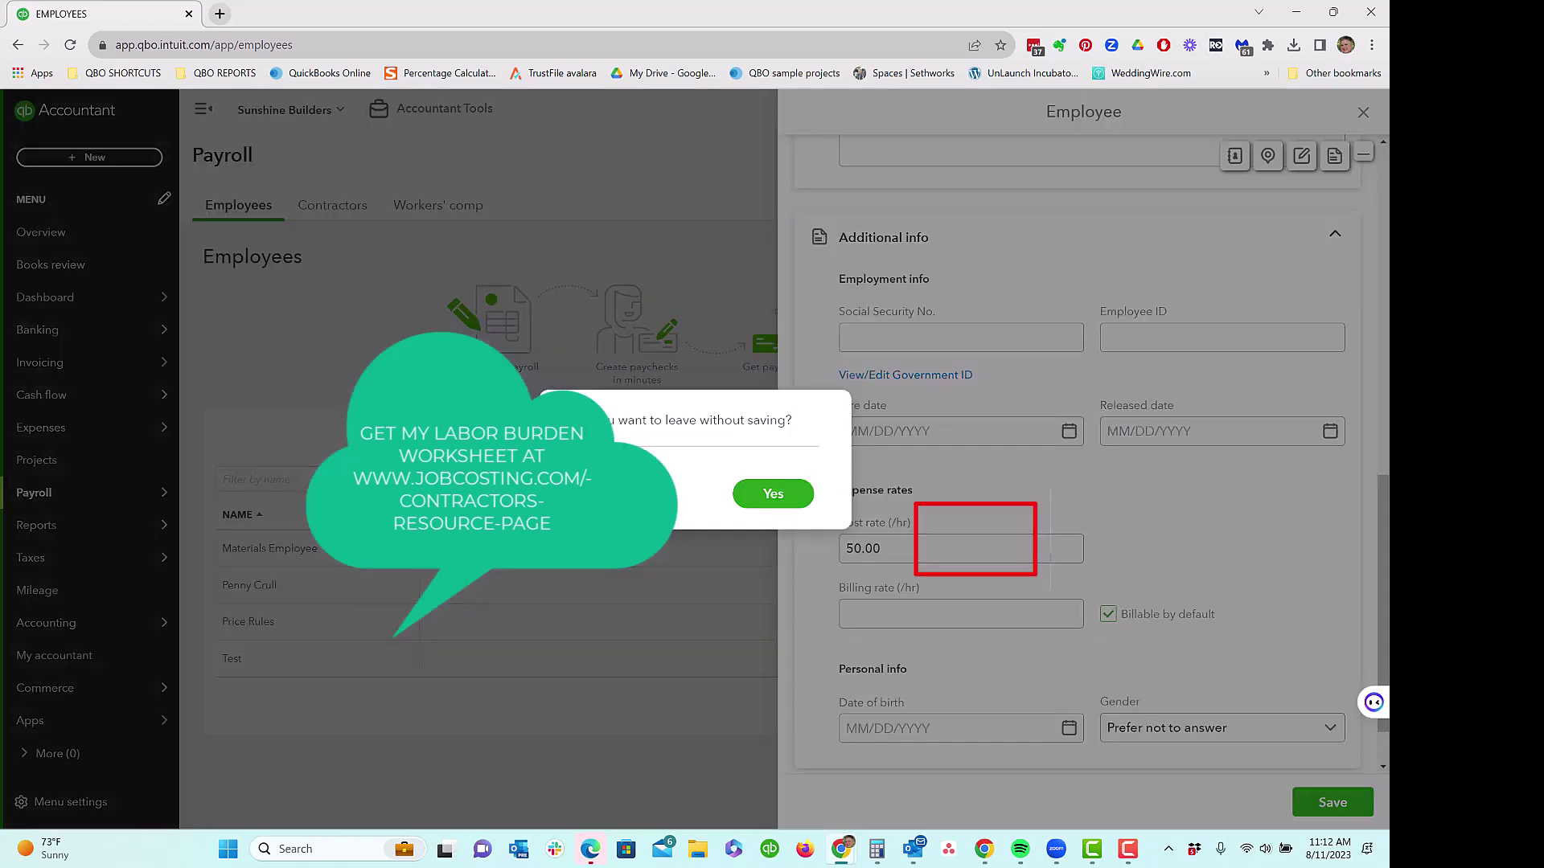
pyautogui.click(871, 493)
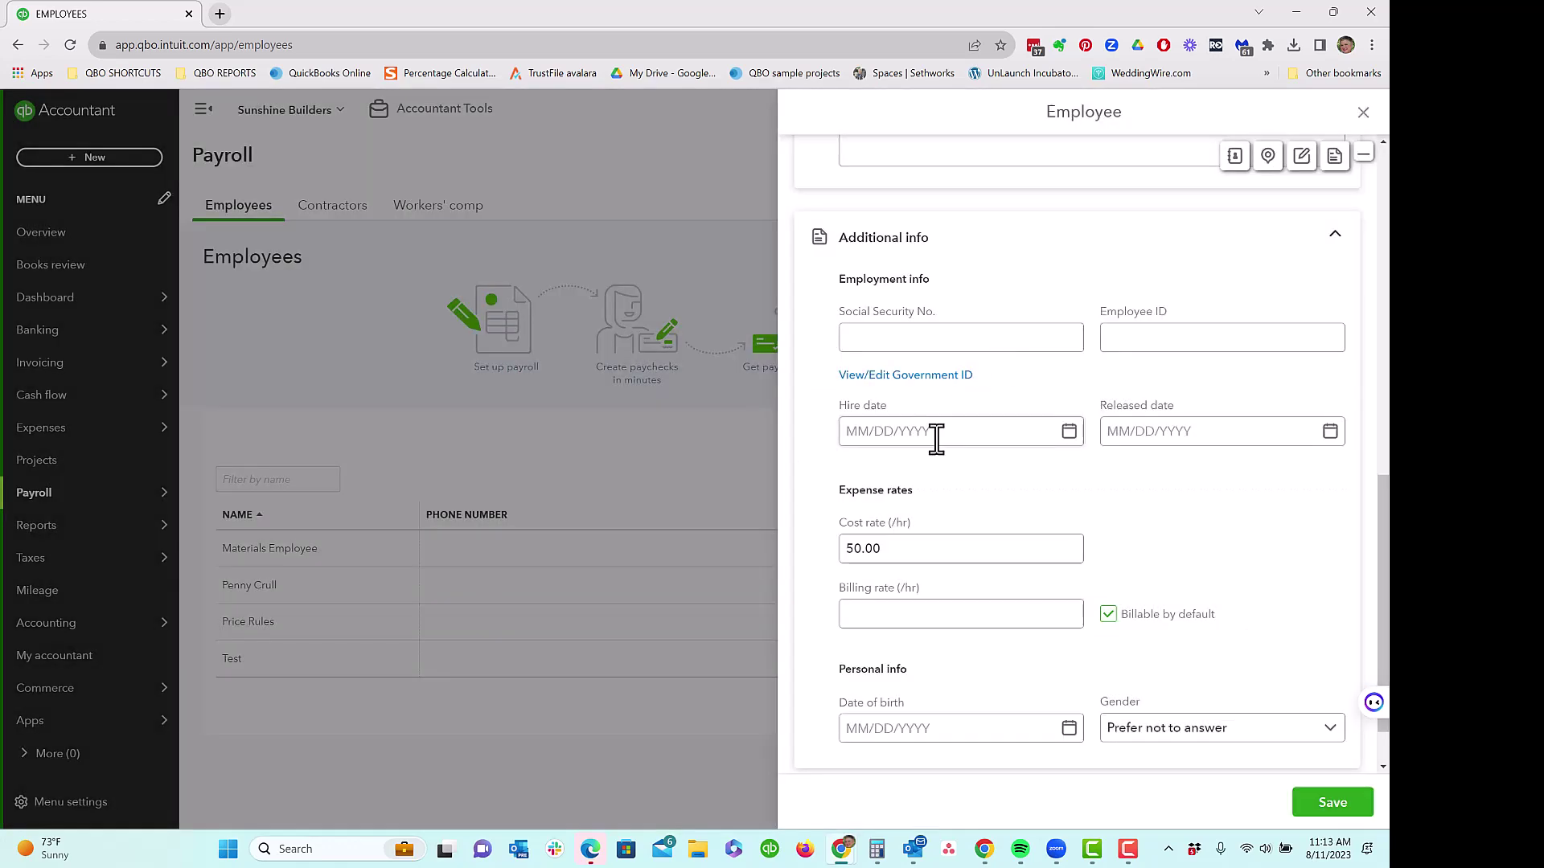
pyautogui.click(1363, 113)
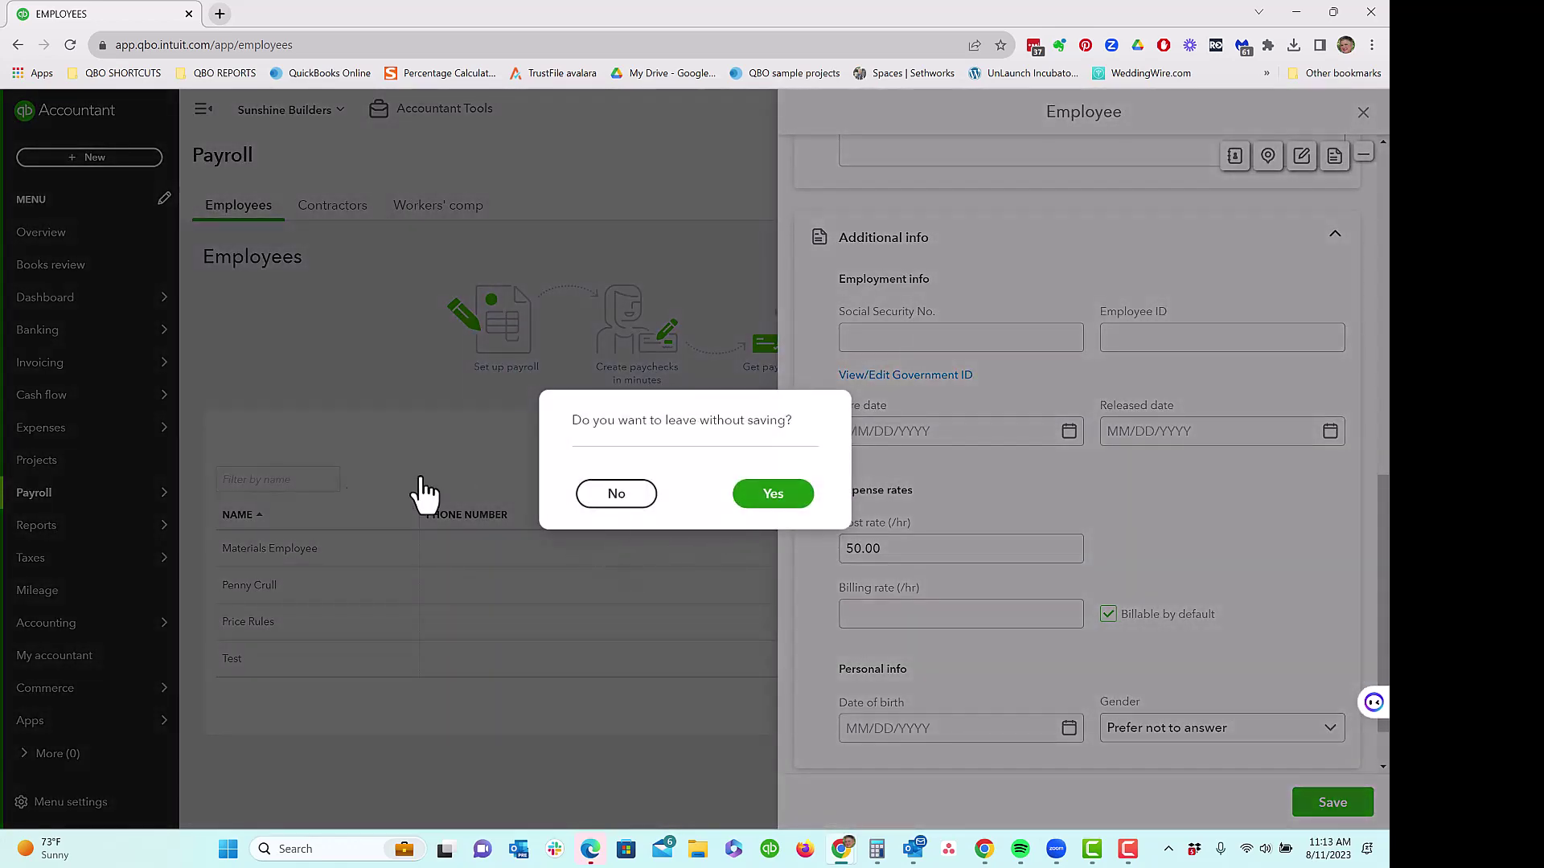
pyautogui.press('Return')
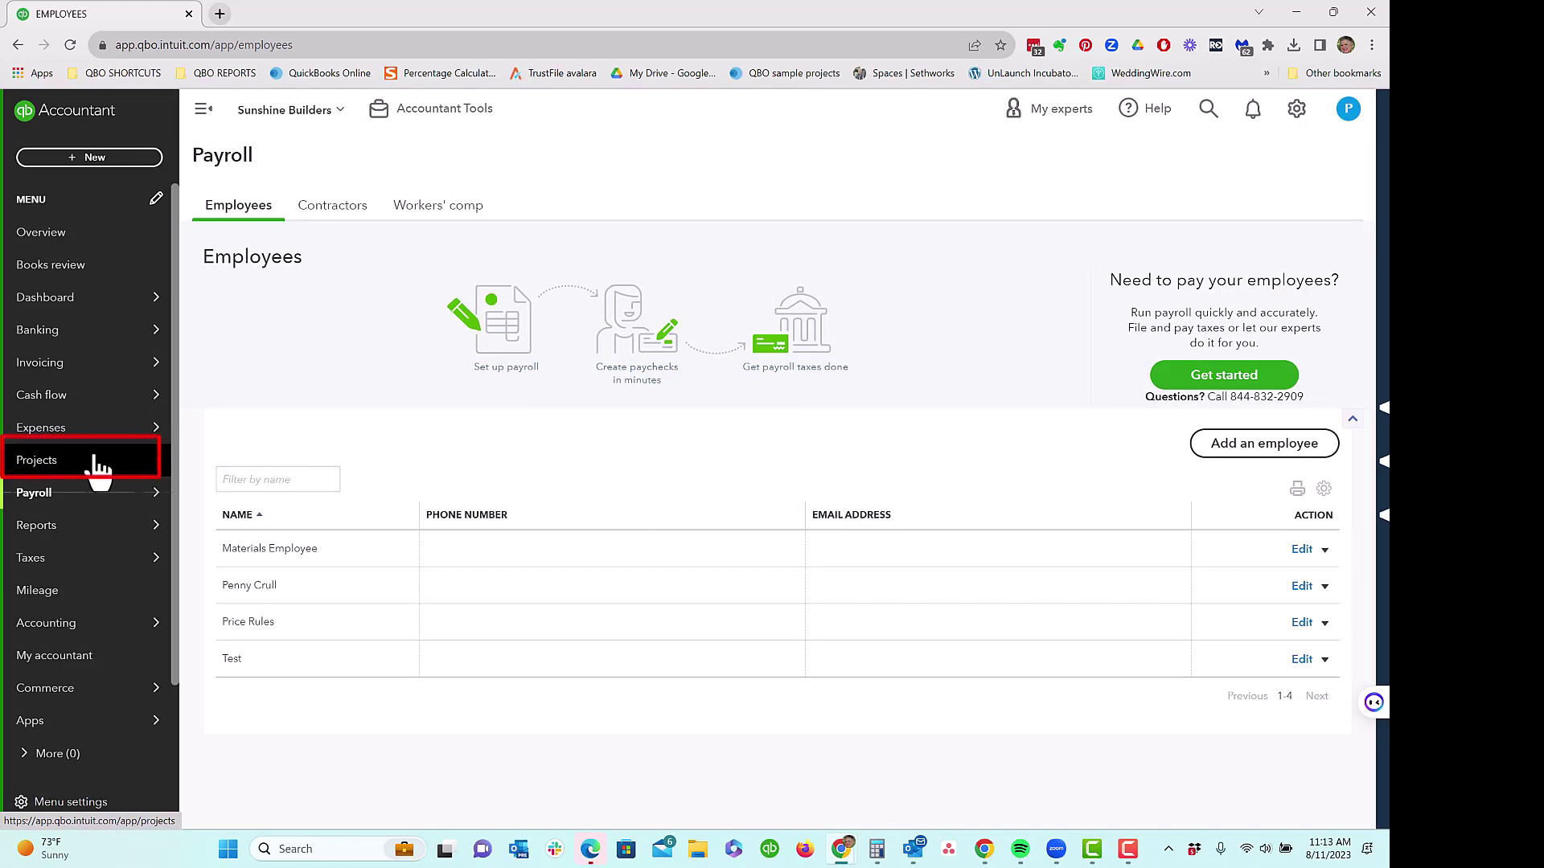
# Open the Bathroom Remodel project from the Projects list.
pyautogui.click(97, 464)
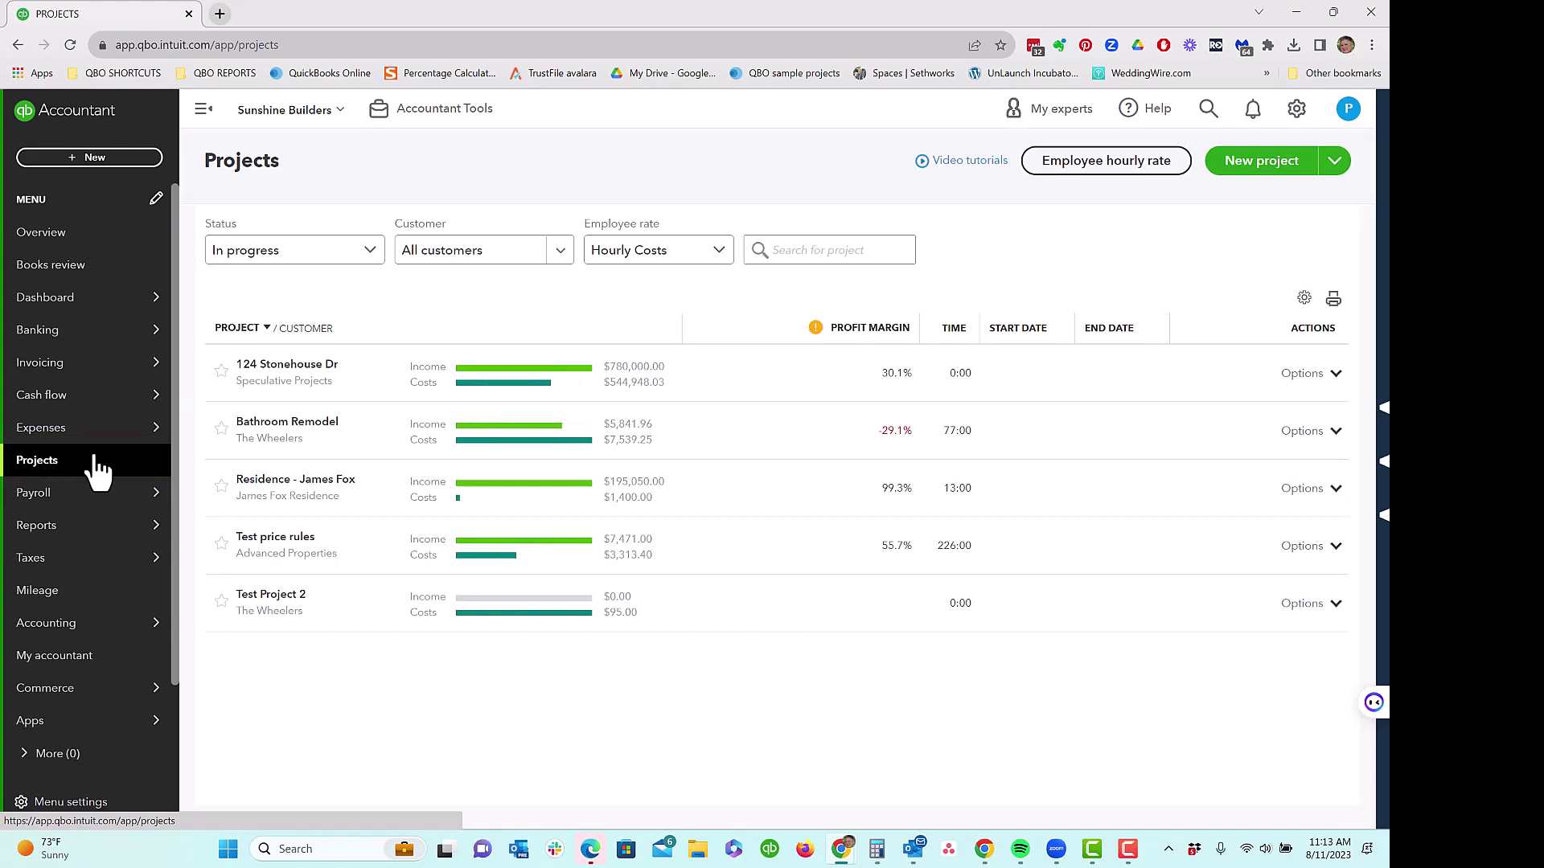
pyautogui.click(318, 428)
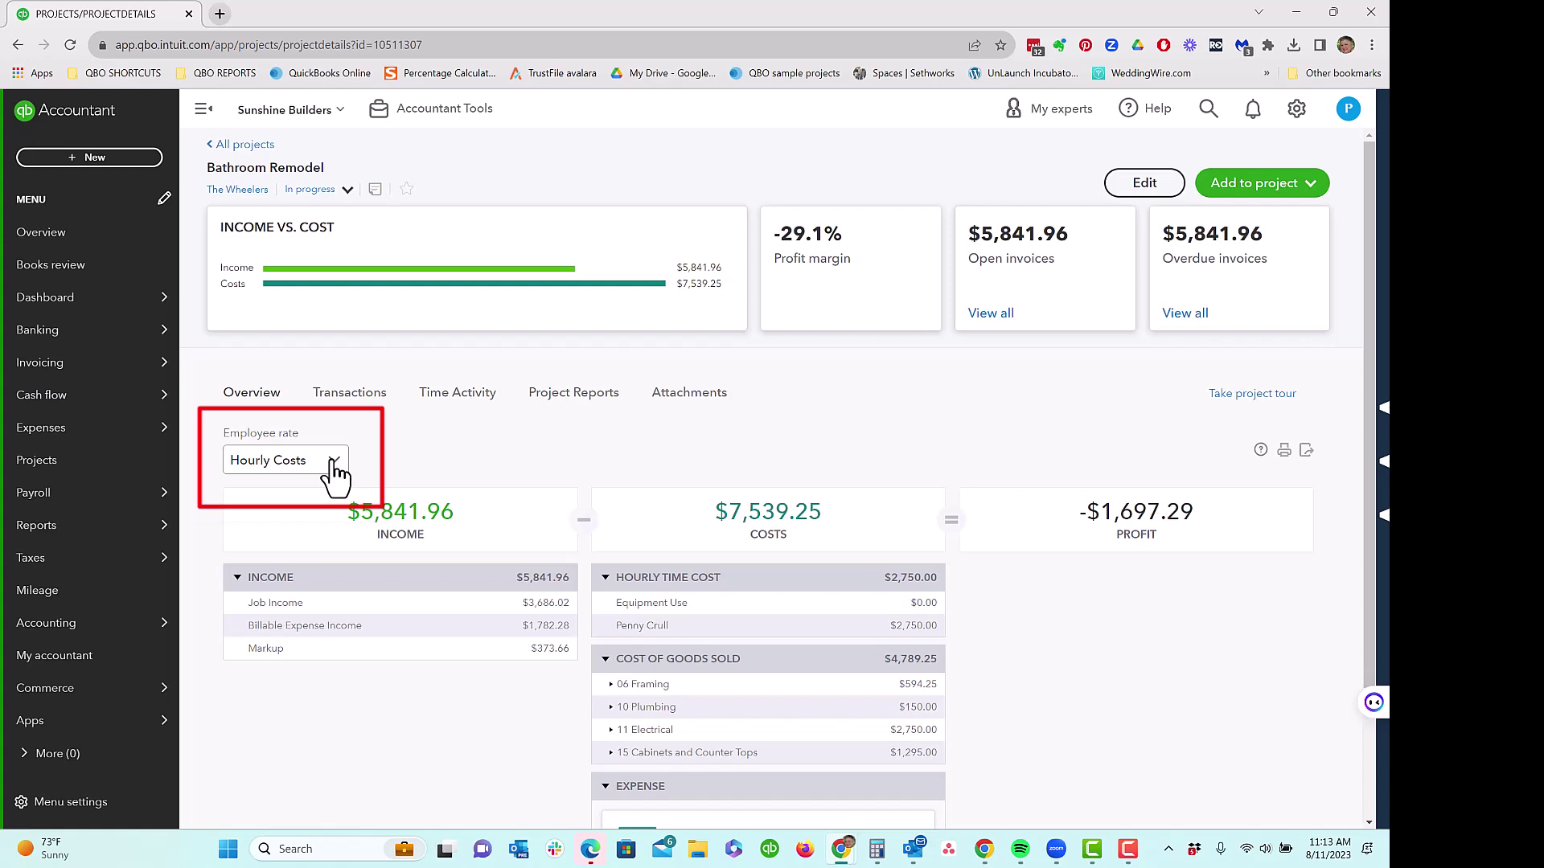
pyautogui.click(333, 466)
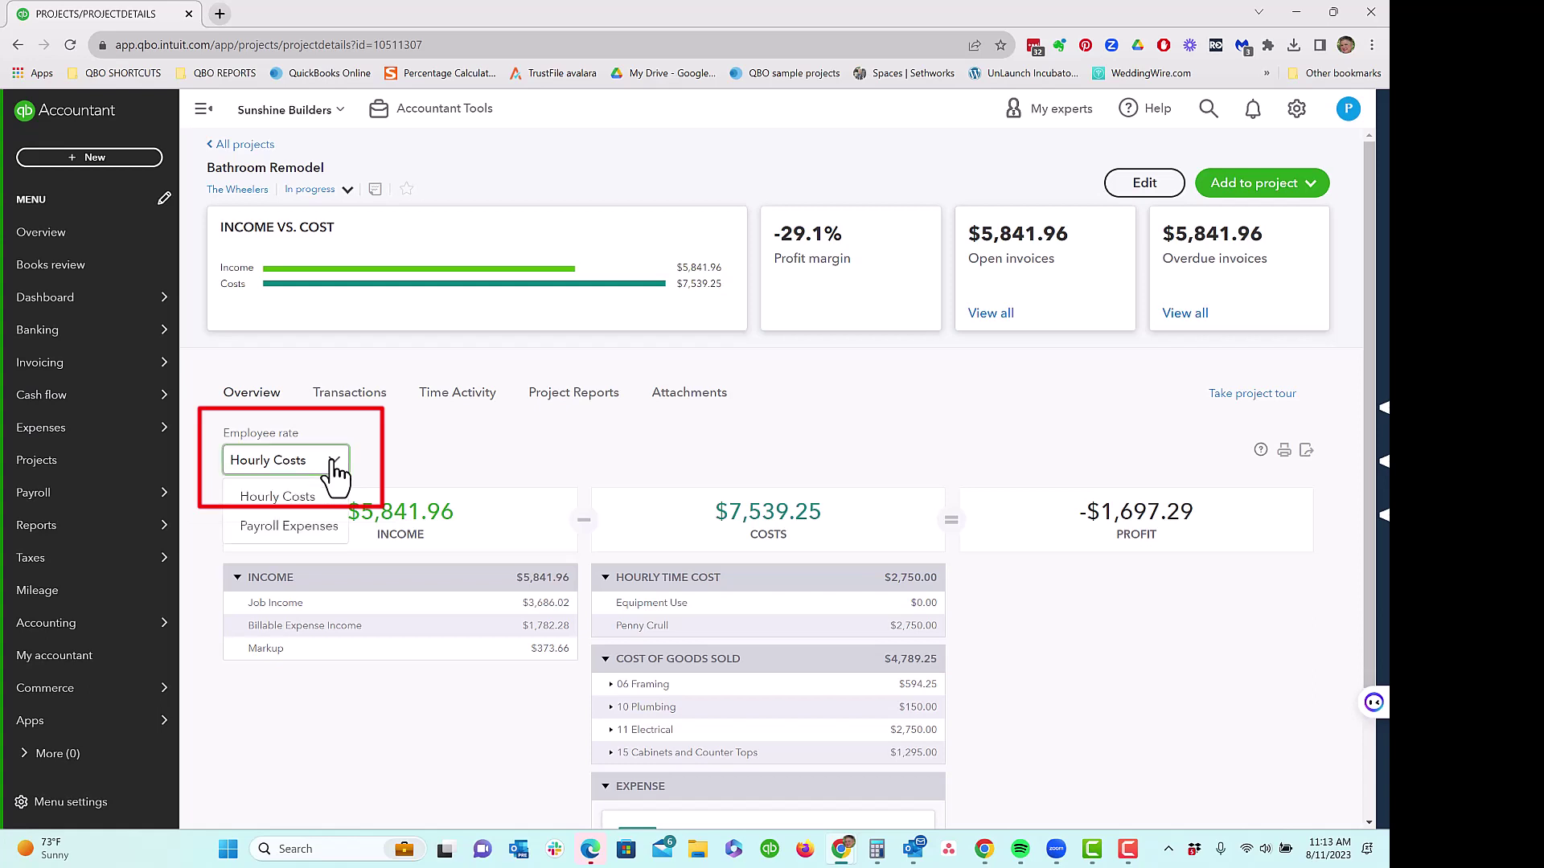
pyautogui.click(336, 473)
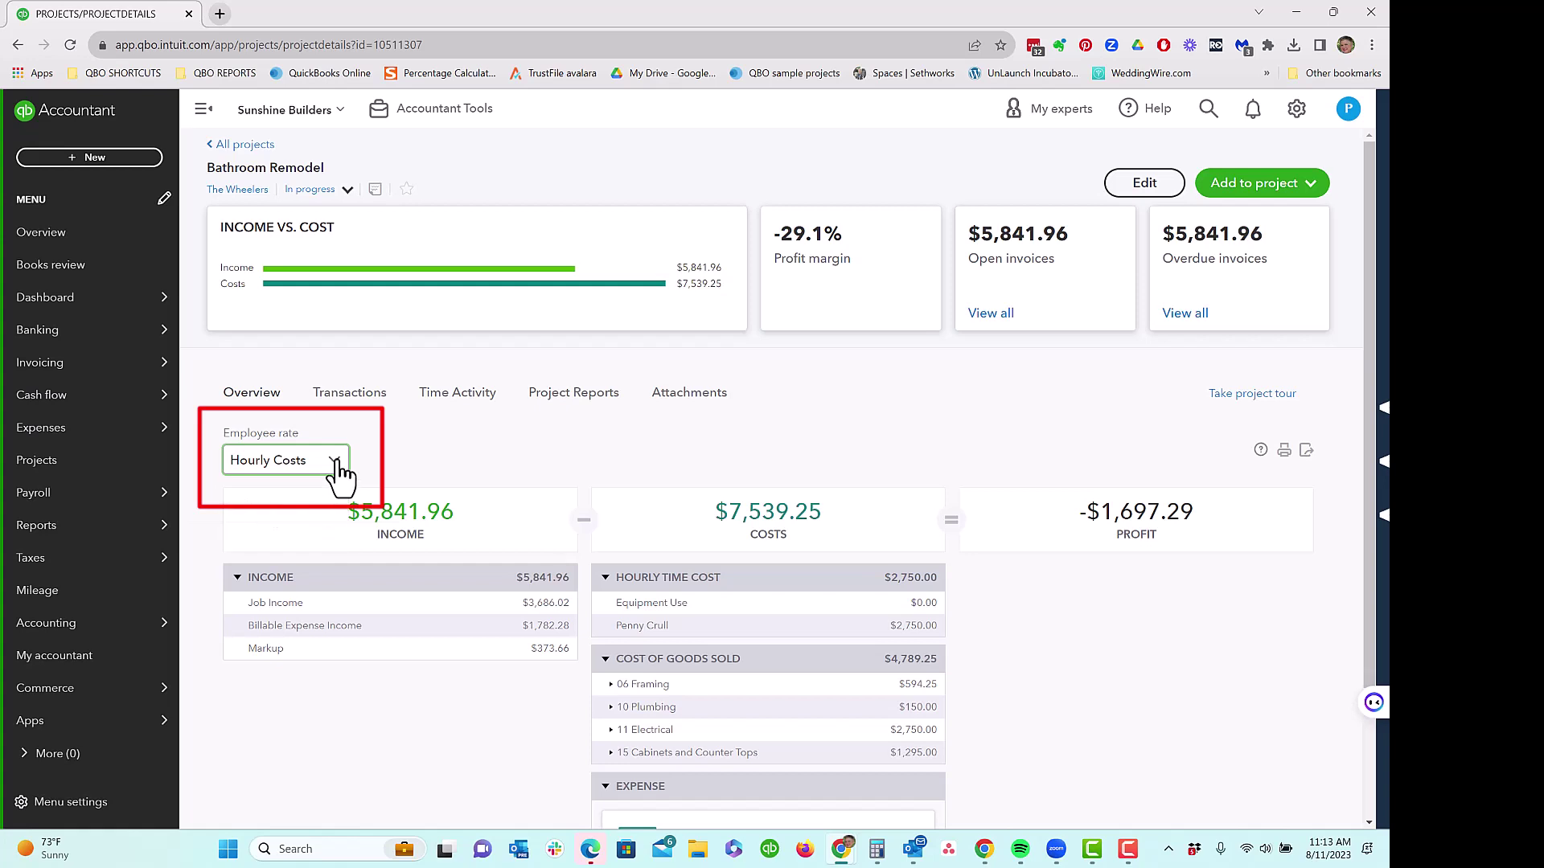
pyautogui.click(335, 474)
pyautogui.click(323, 527)
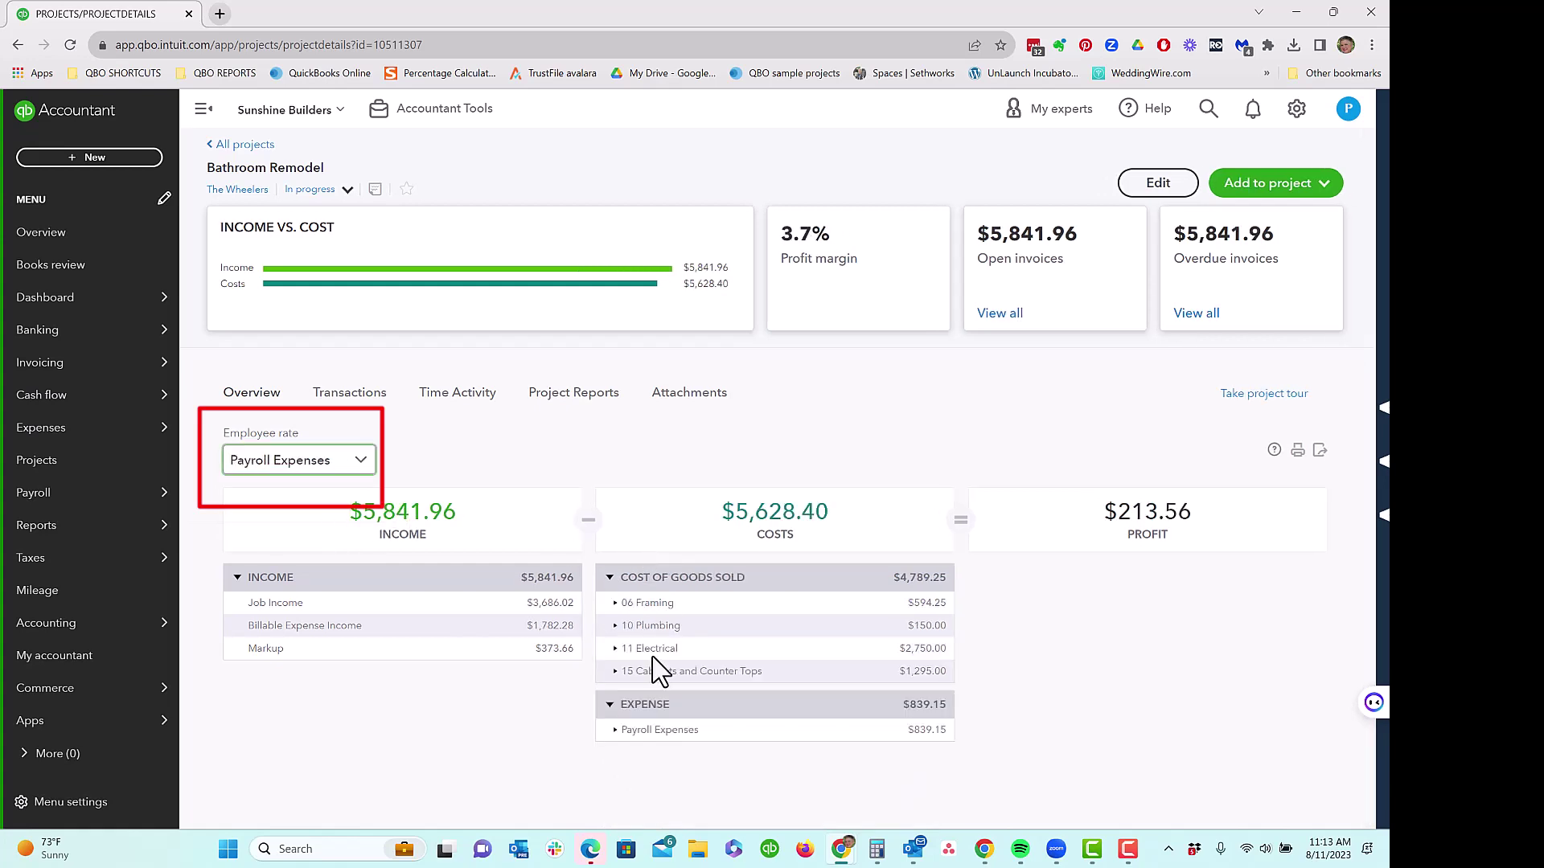
pyautogui.click(618, 730)
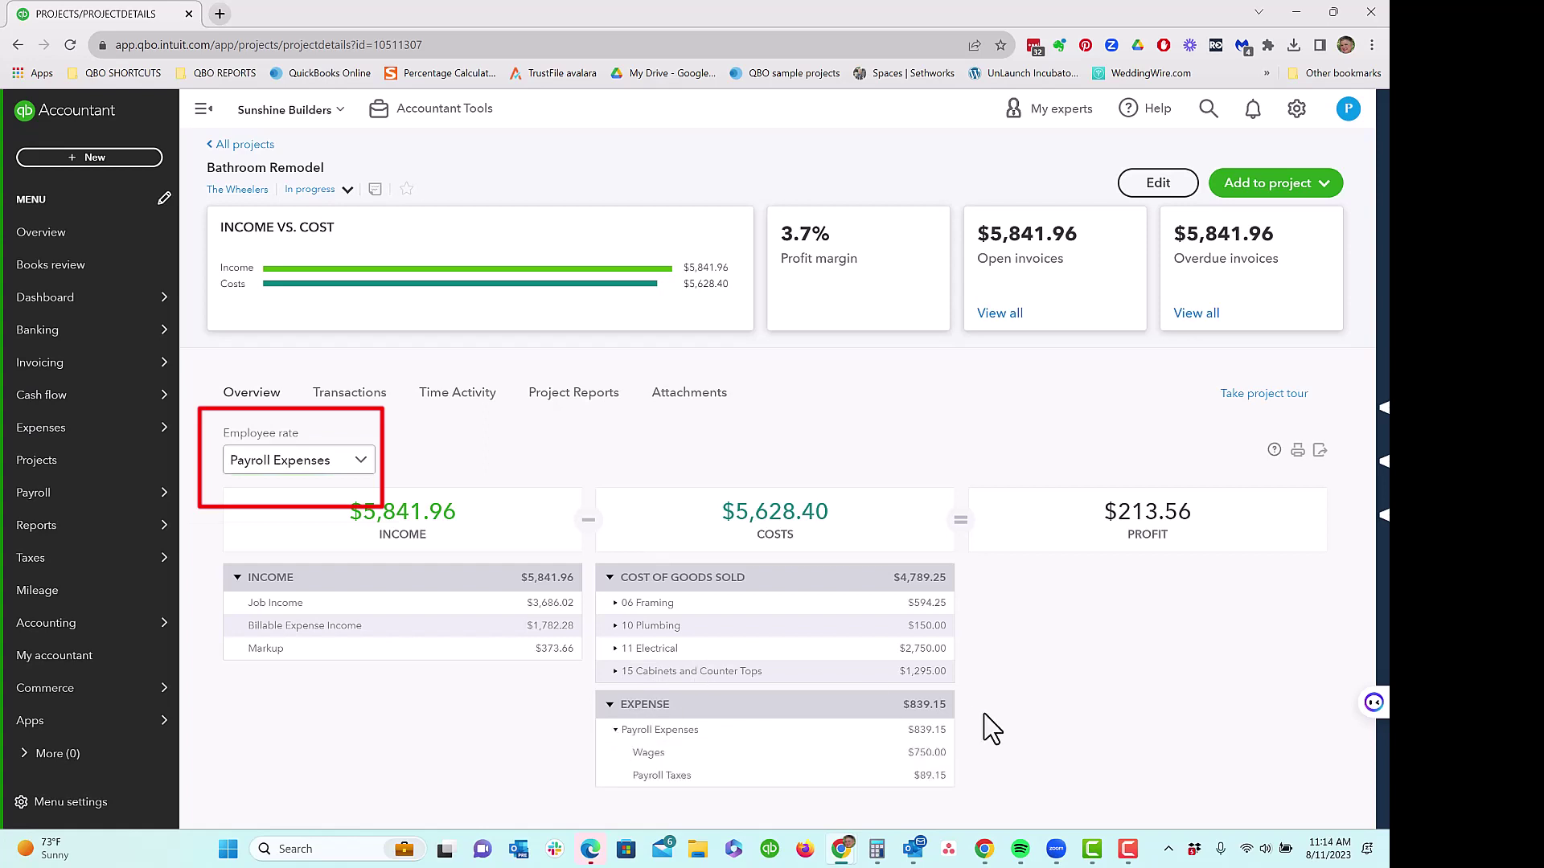
pyautogui.click(609, 705)
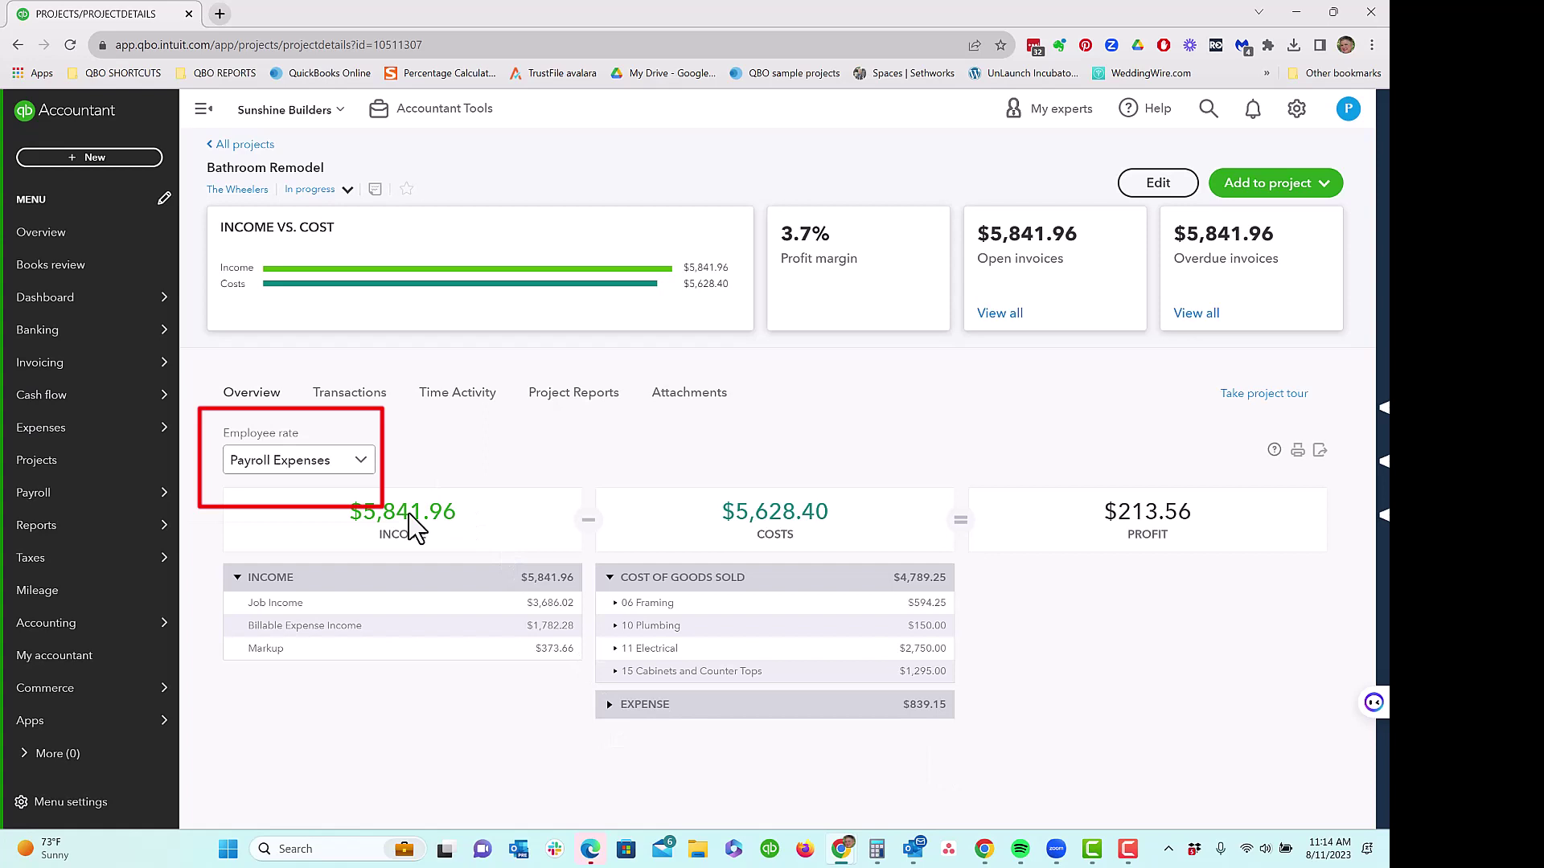
pyautogui.click(359, 466)
pyautogui.click(306, 500)
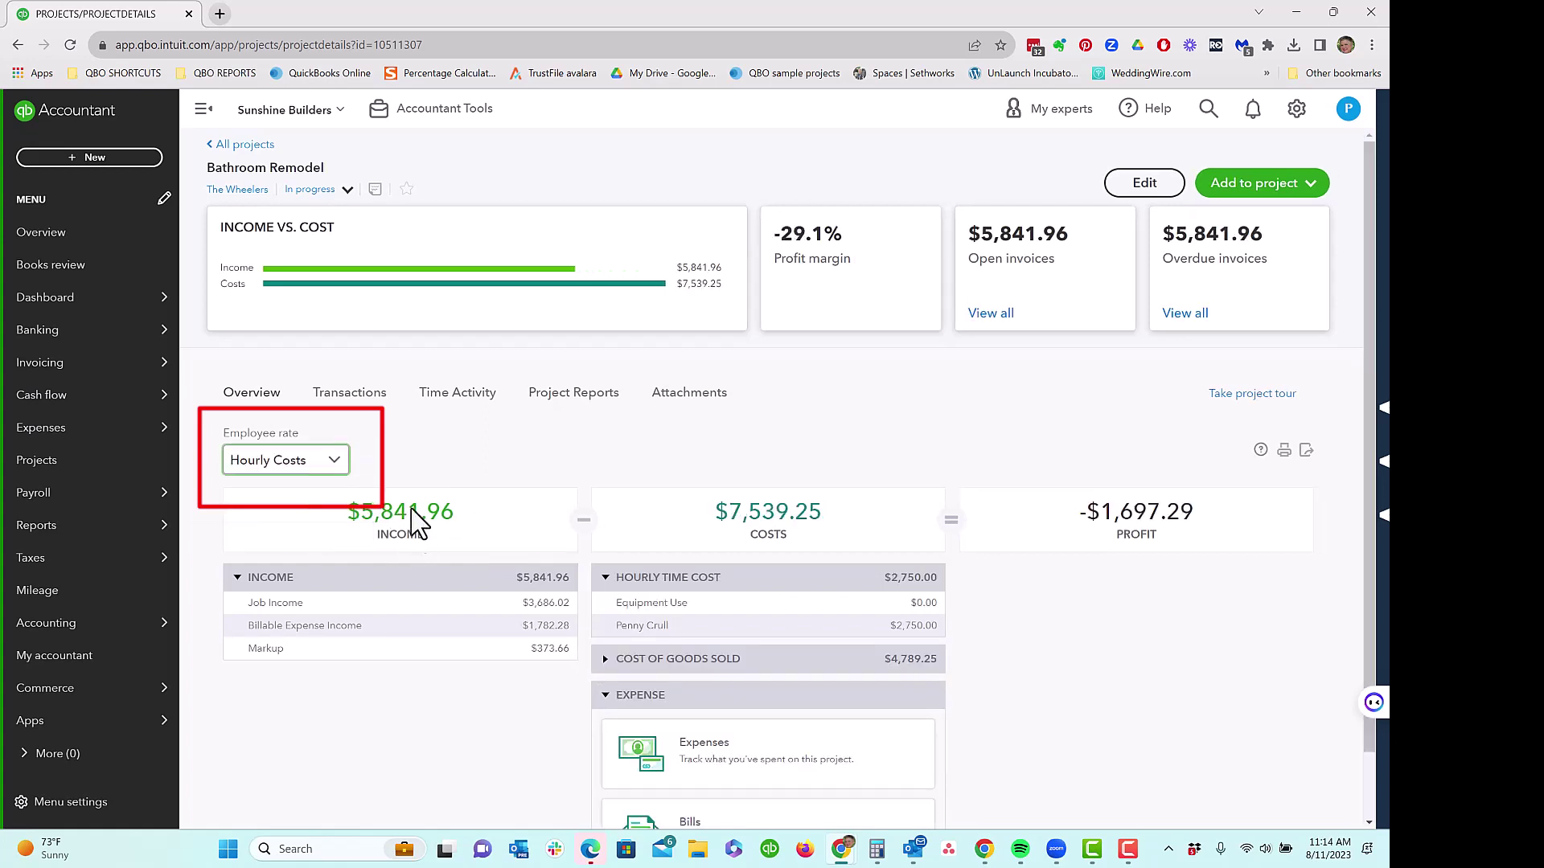
pyautogui.click(454, 398)
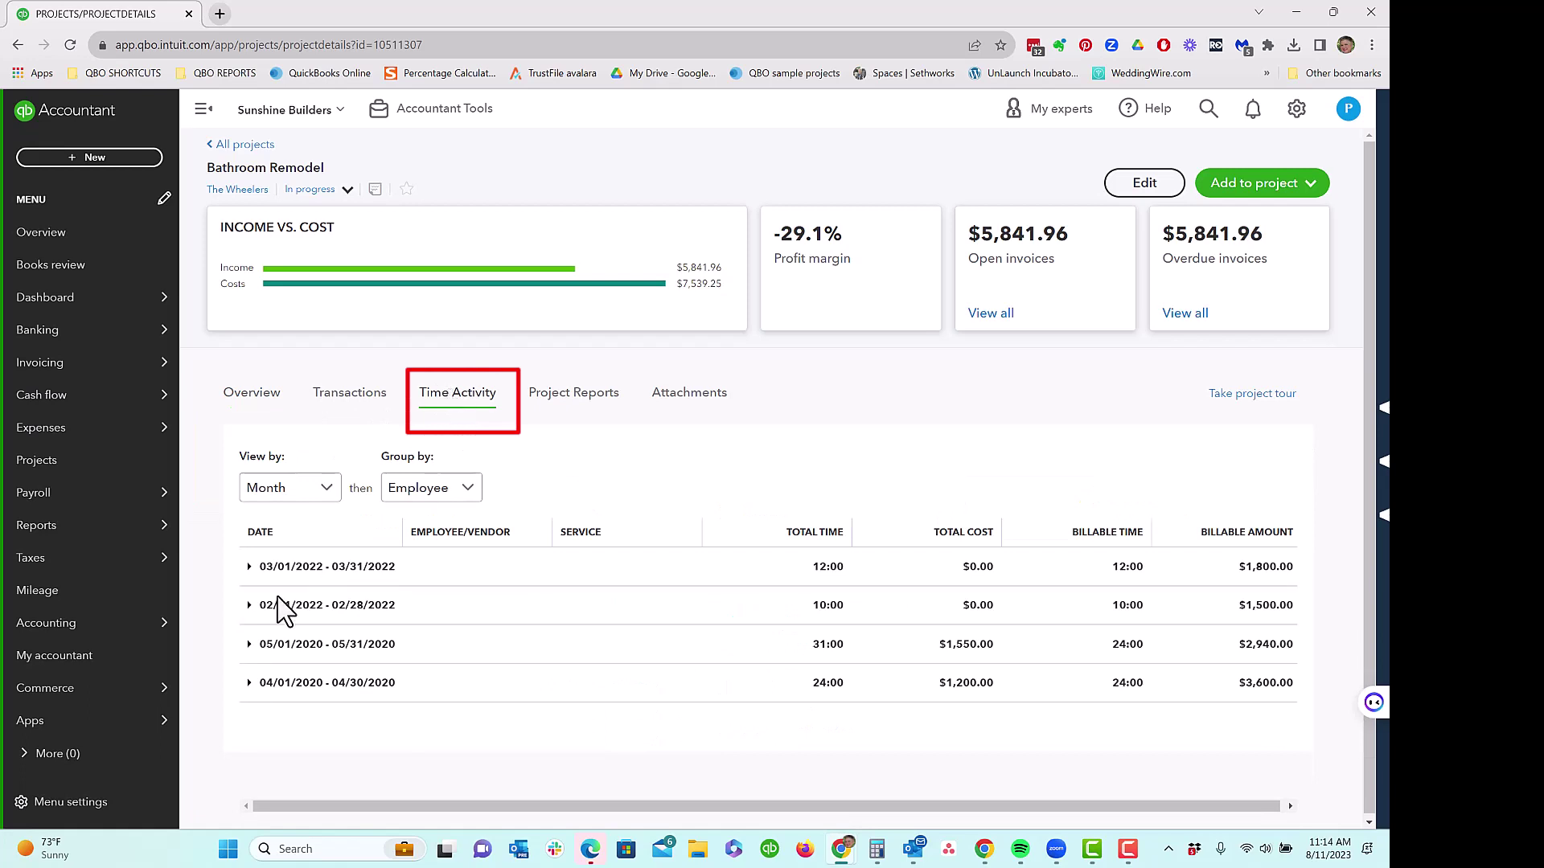
pyautogui.click(249, 568)
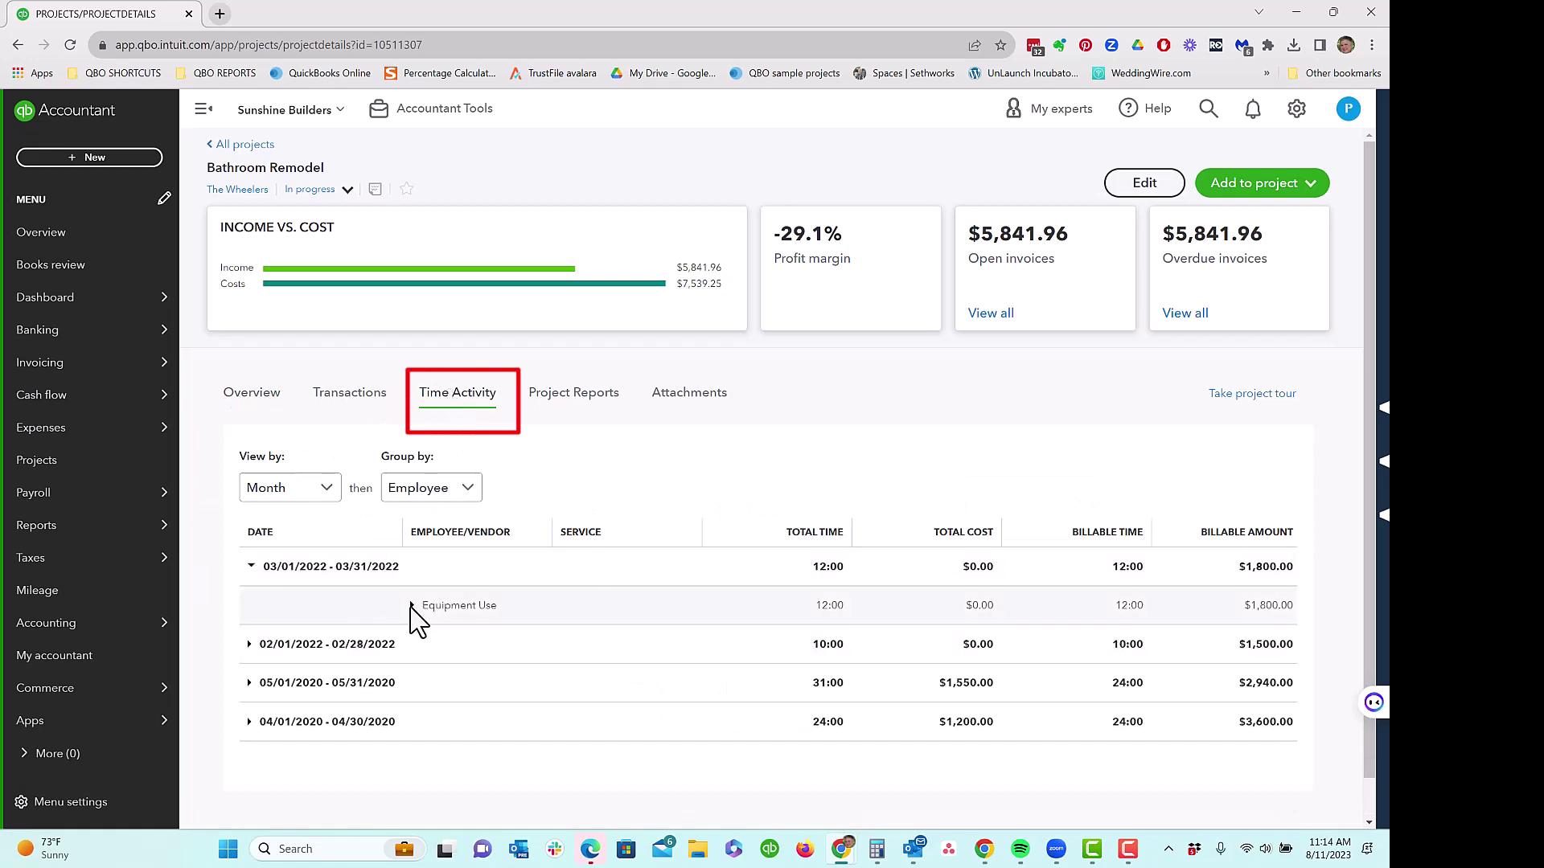
pyautogui.click(250, 646)
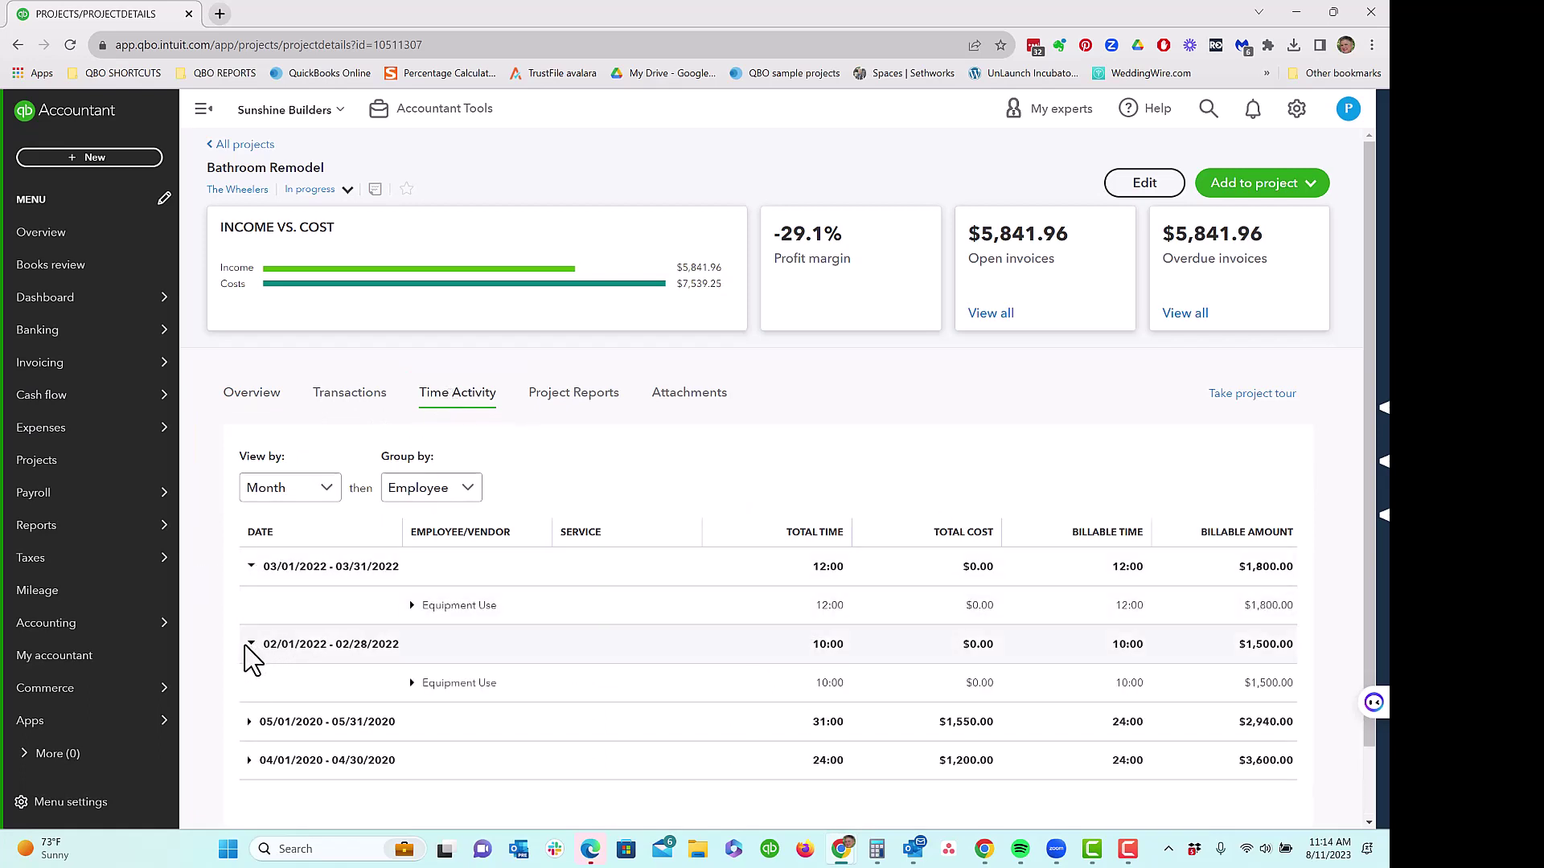
pyautogui.click(248, 722)
pyautogui.click(414, 760)
pyautogui.scroll(-5, 530, 631)
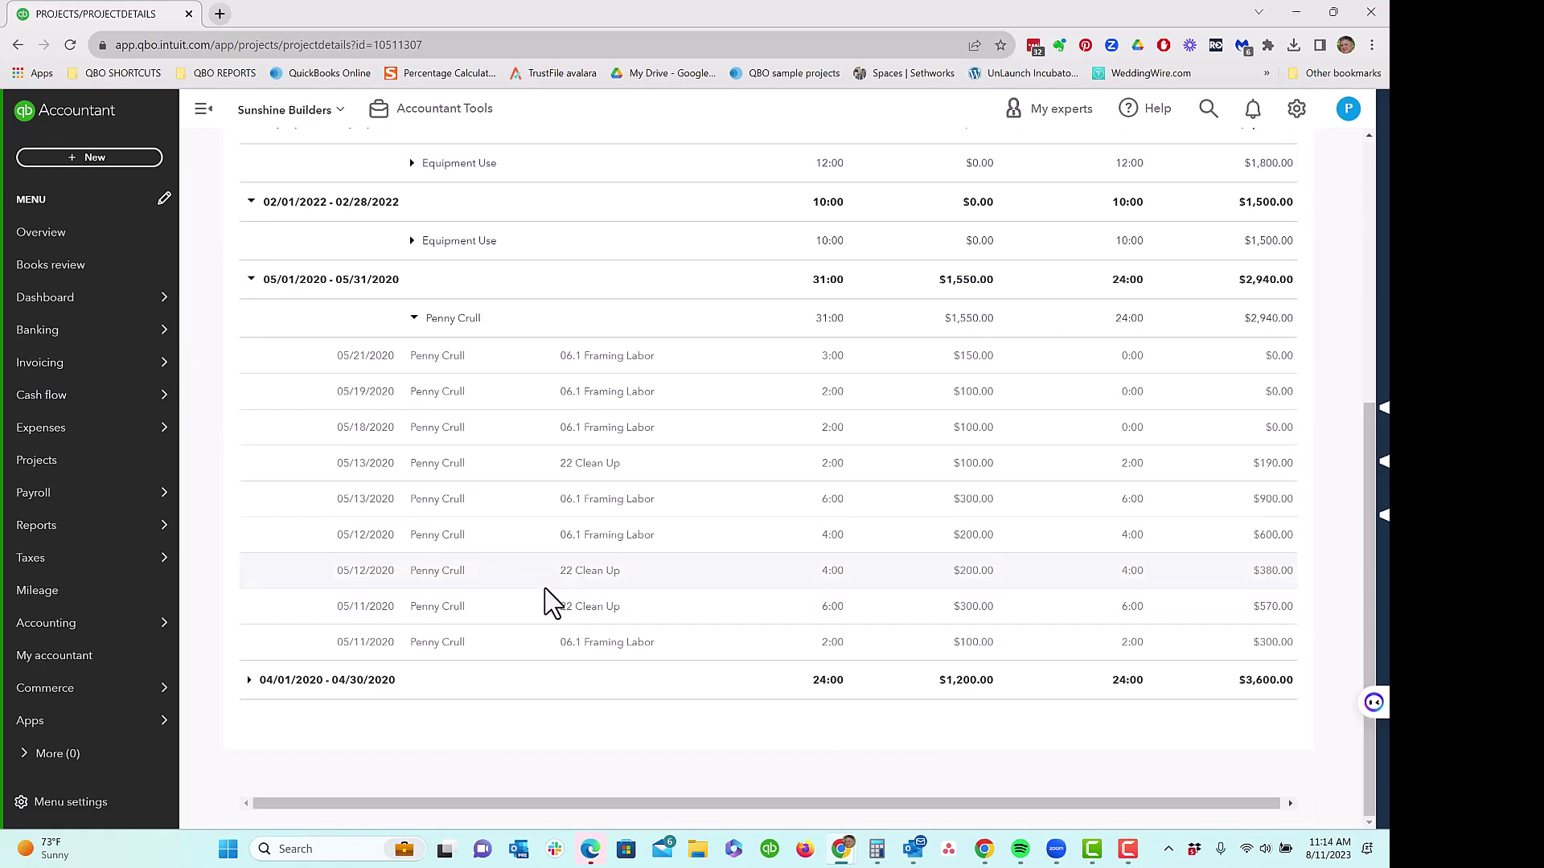
pyautogui.scroll(5, 552, 517)
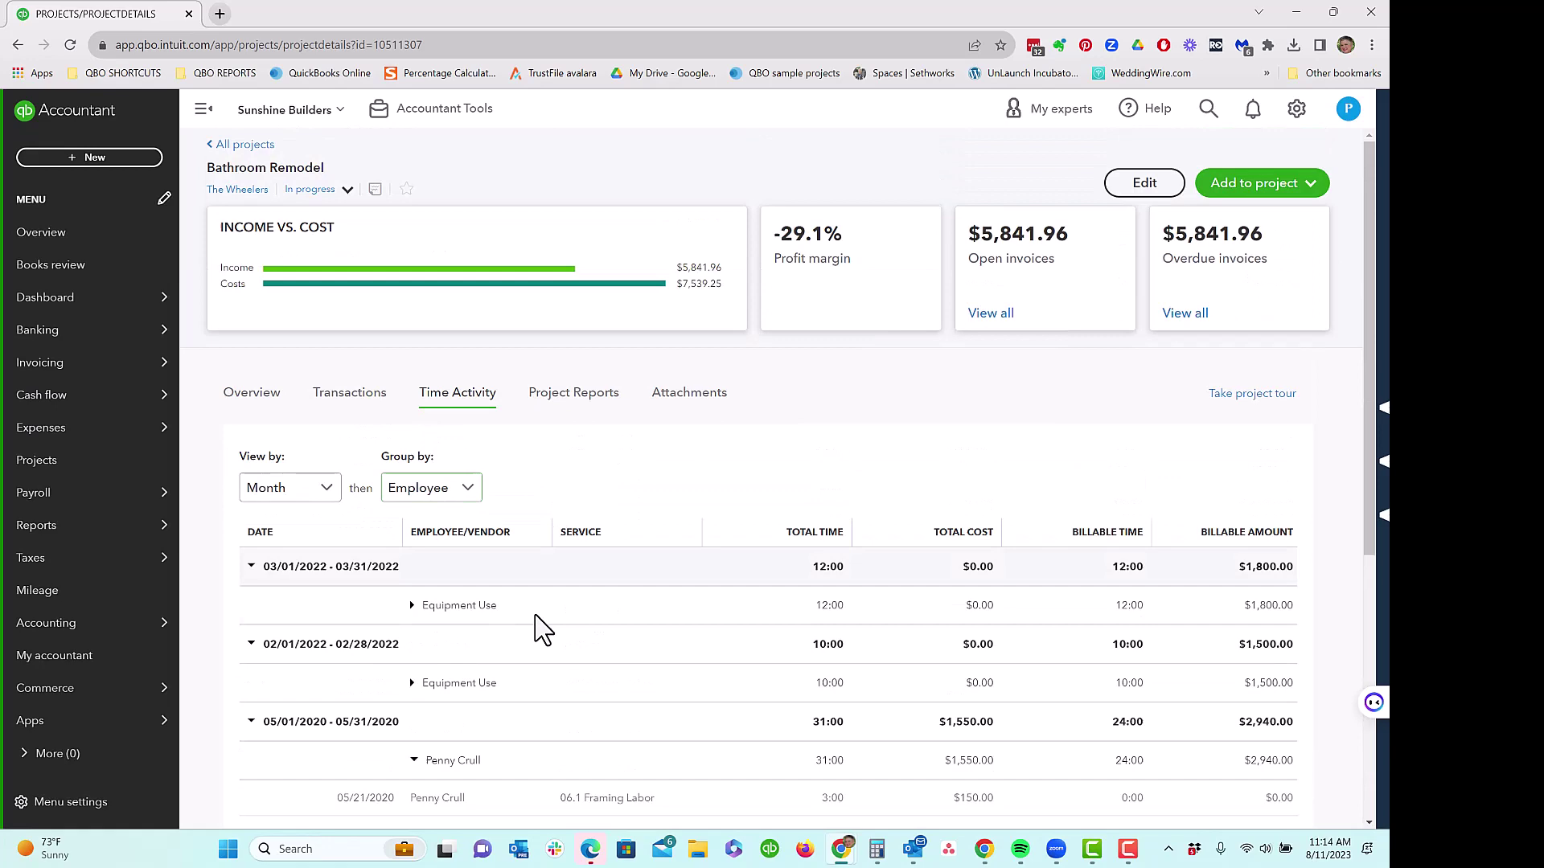
pyautogui.scroll(-5, 537, 629)
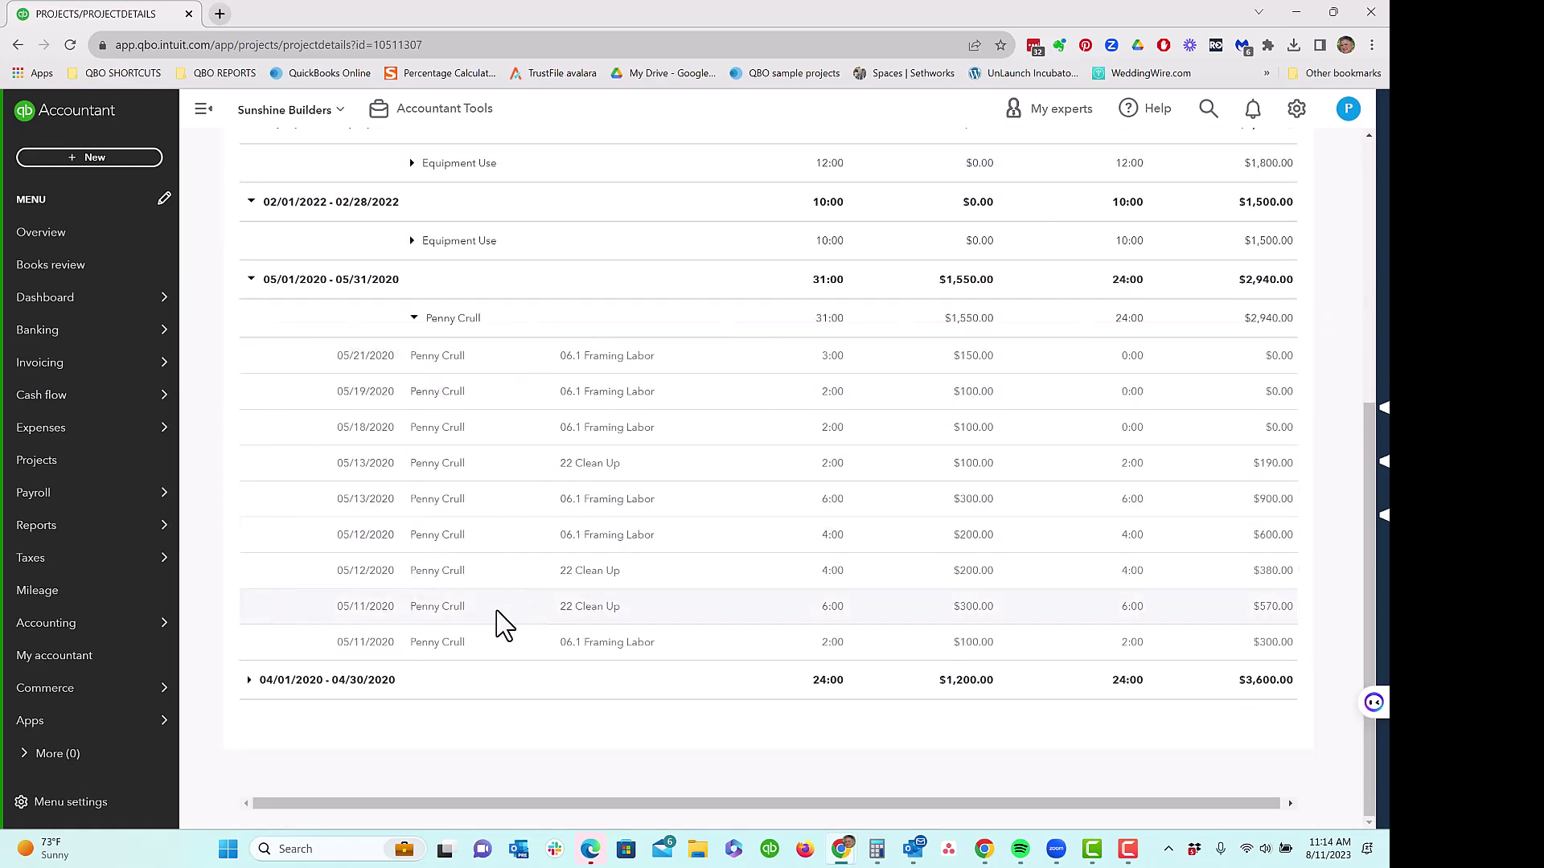
pyautogui.scroll(5, 503, 623)
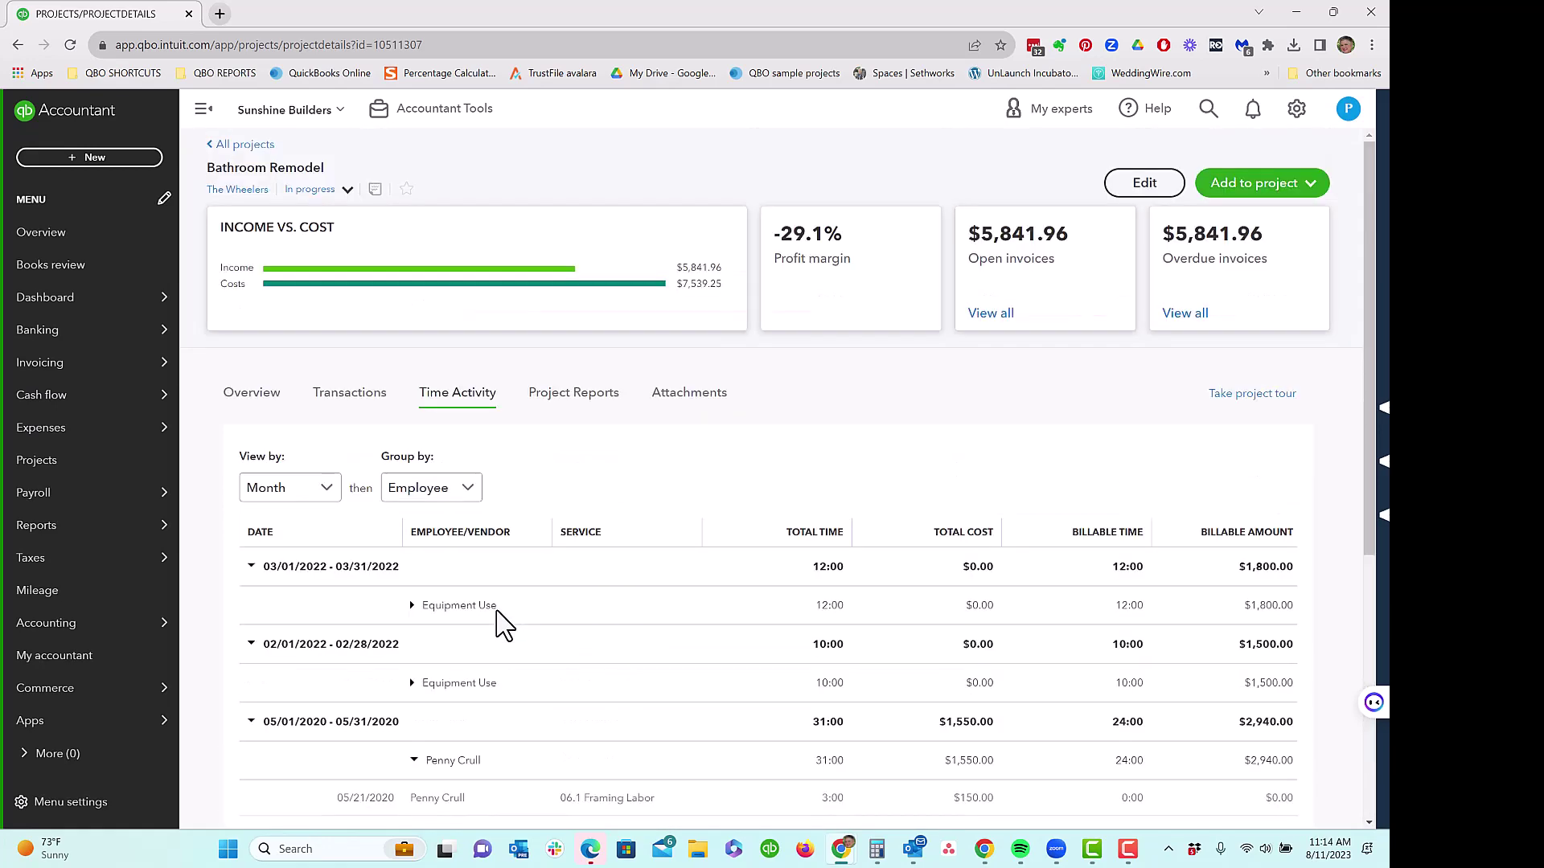
pyautogui.click(271, 400)
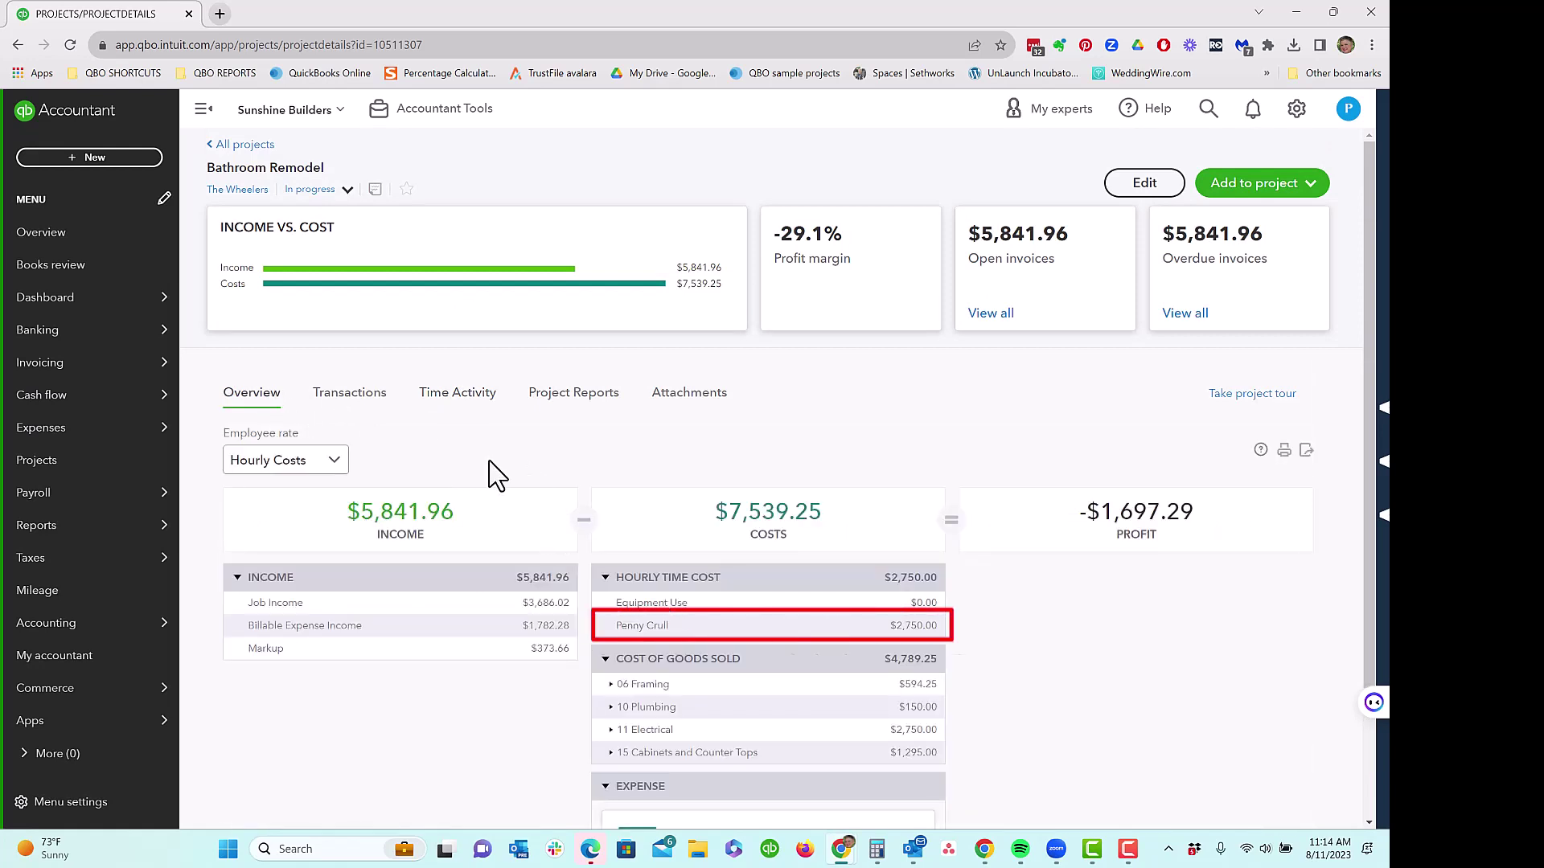
# View the $2,750.00 time cost detail, then return to the Bathroom Remodel overview's cost sections.
pyautogui.click(914, 626)
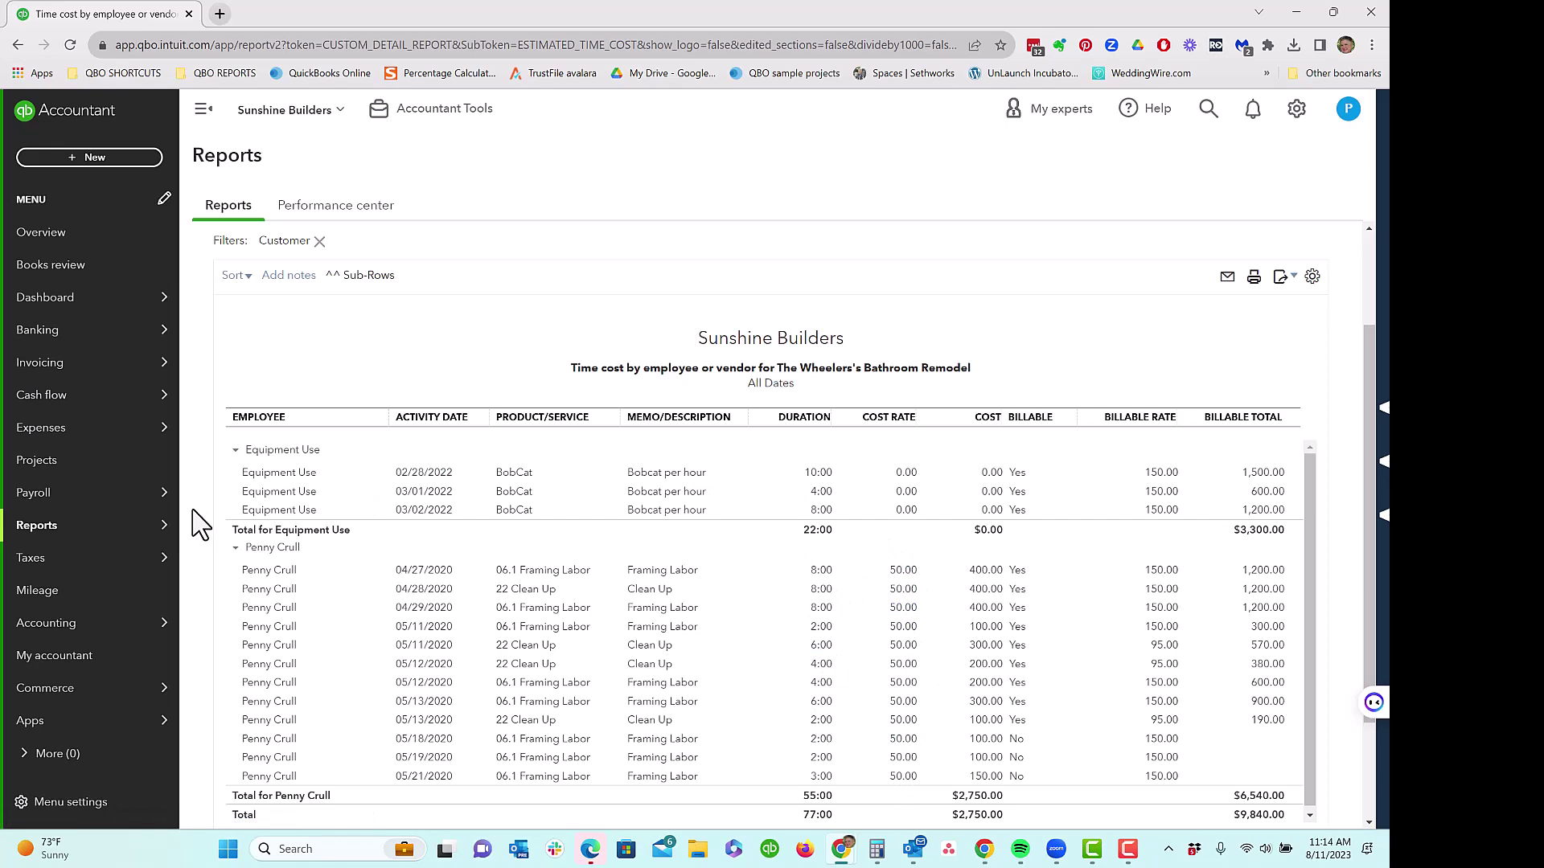
pyautogui.scroll(2, 724, 507)
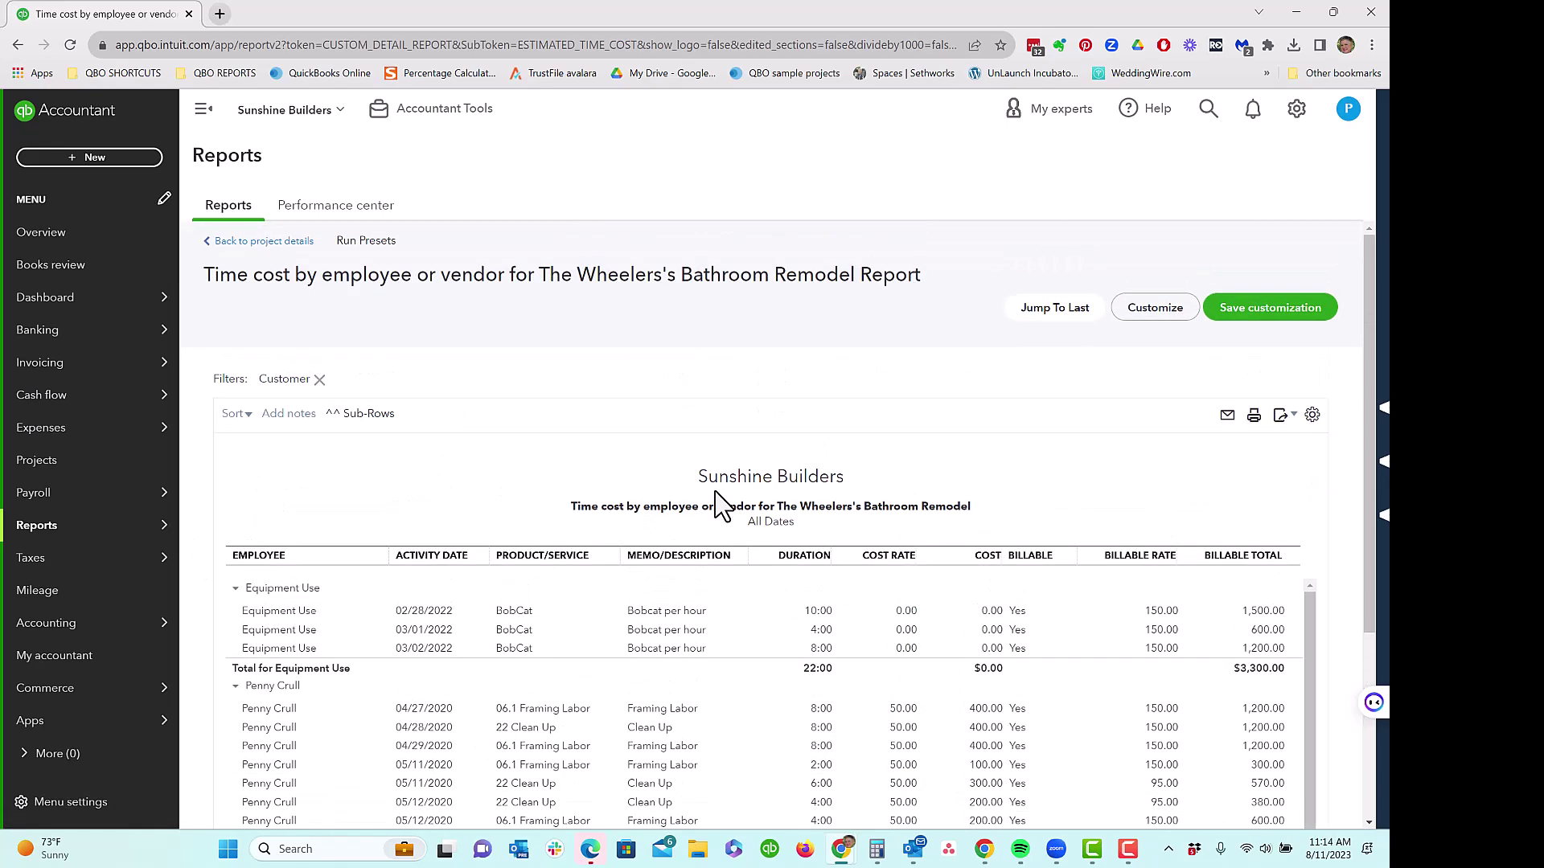
pyautogui.click(263, 242)
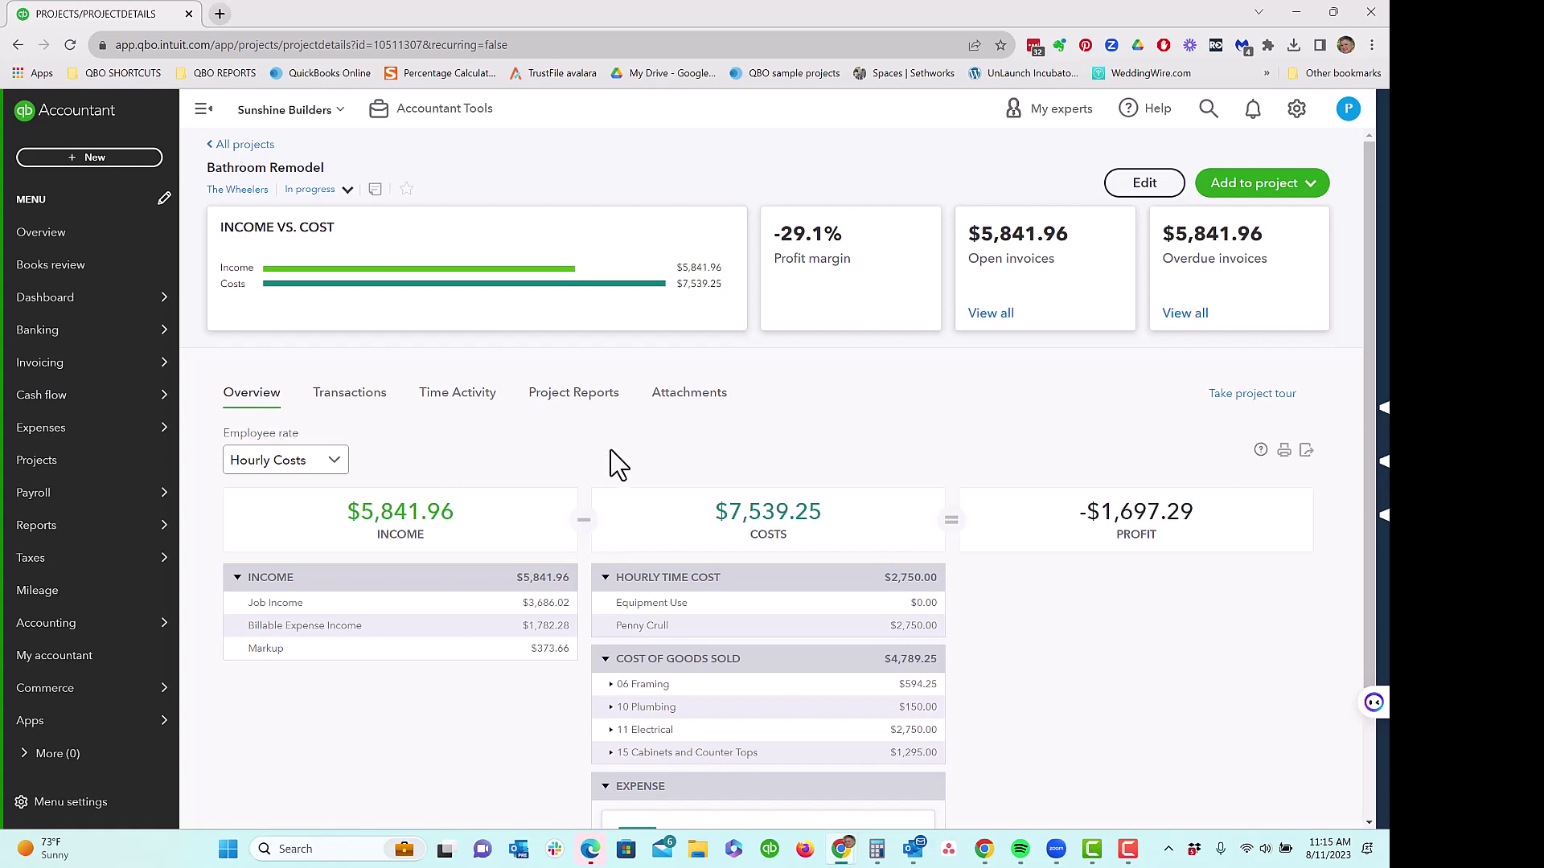
pyautogui.scroll(-2, 840, 643)
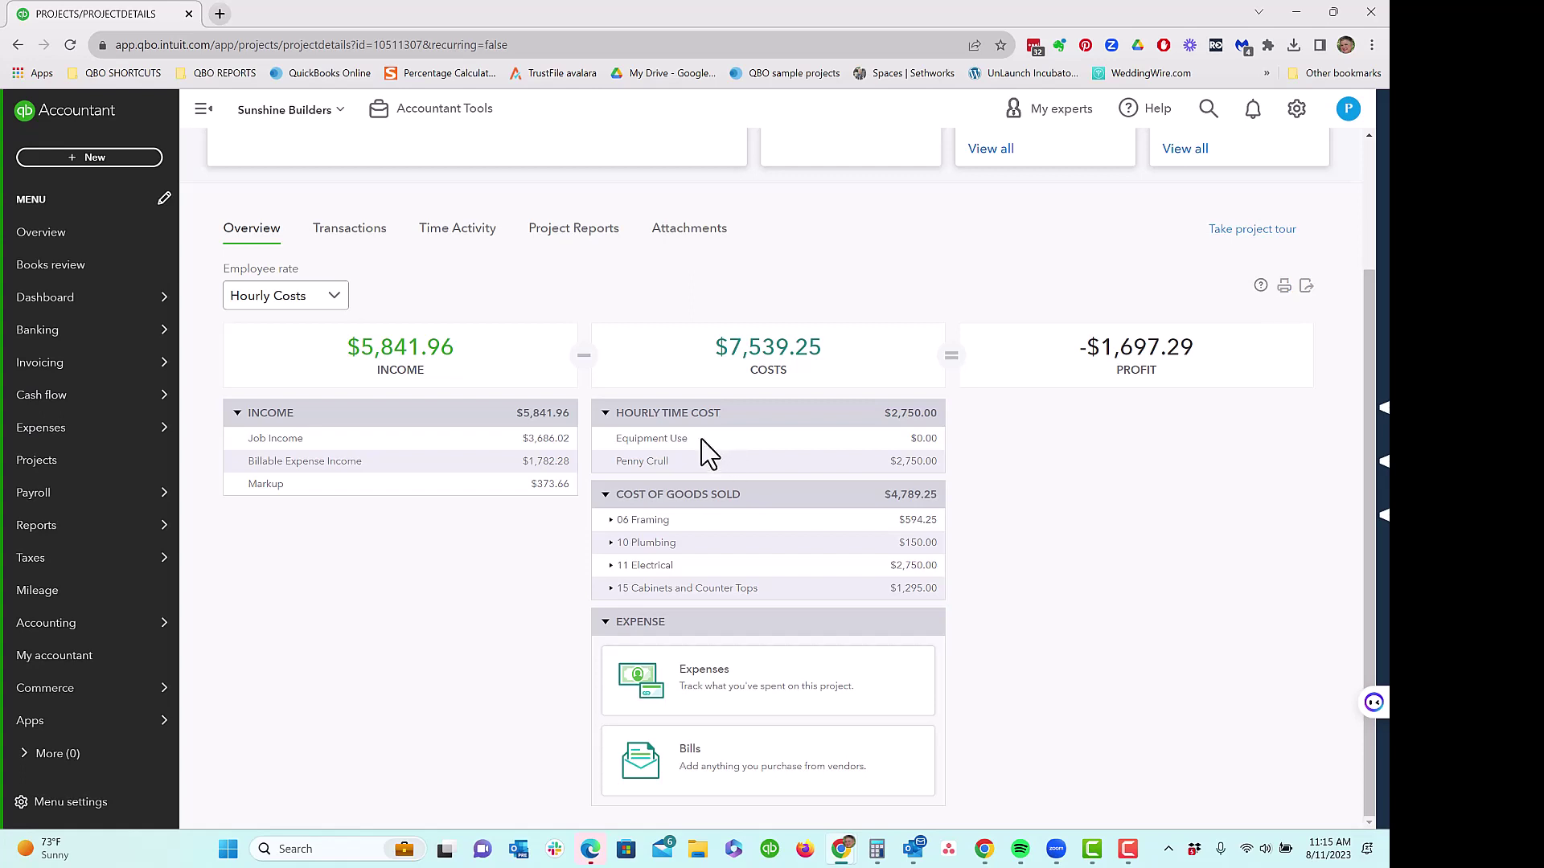
# Open Bathroom Remodel's Project profitability report and review $2,750.00 hourly costs and -$1,697.29 net income.
pyautogui.click(574, 230)
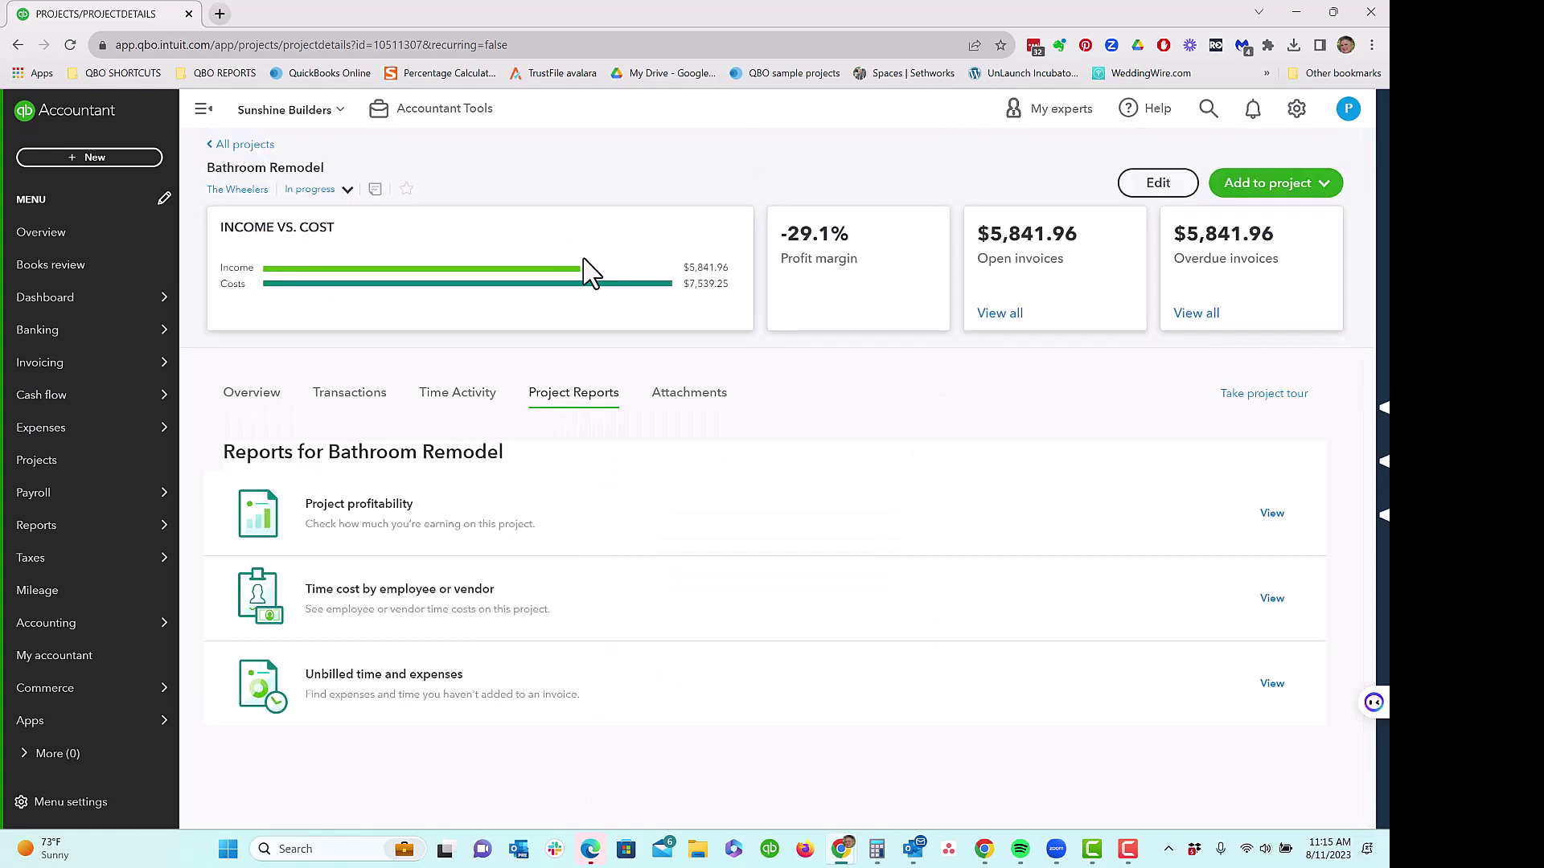
pyautogui.click(1270, 514)
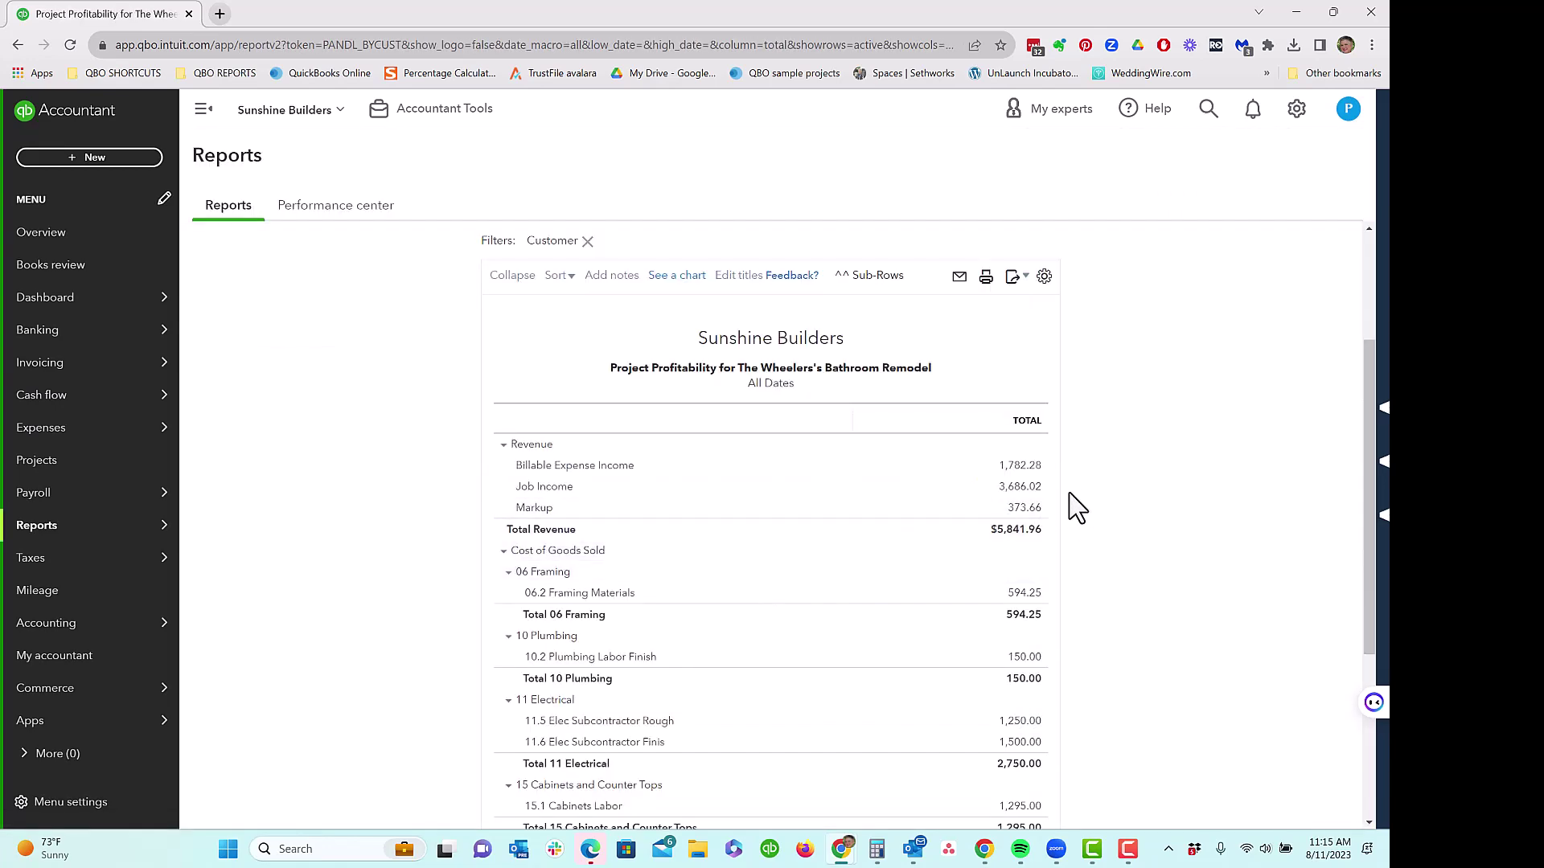
pyautogui.scroll(-4, 1074, 506)
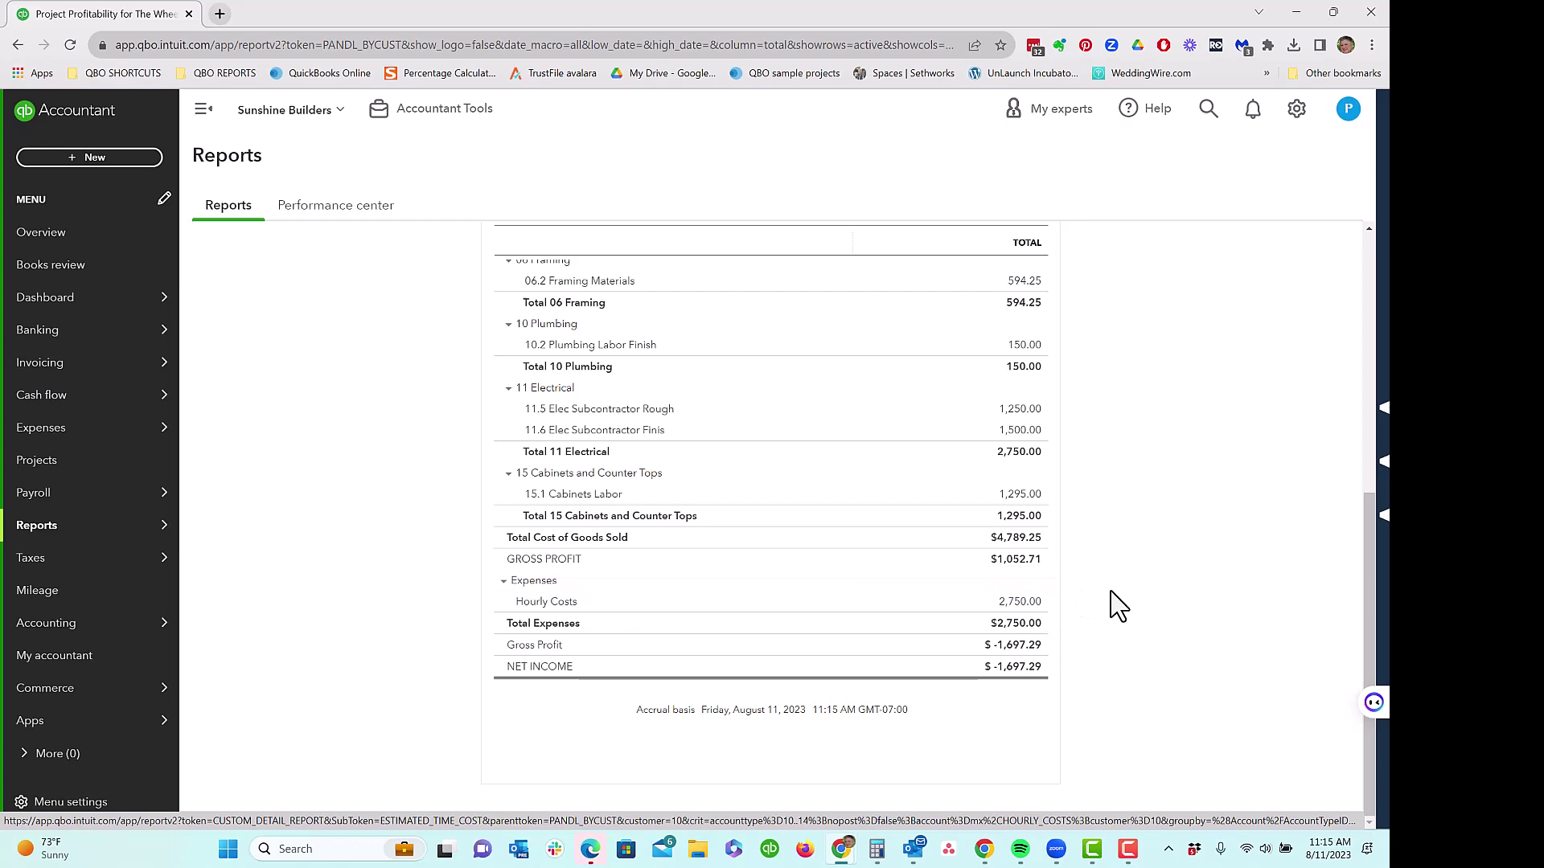
pyautogui.scroll(6, 1114, 605)
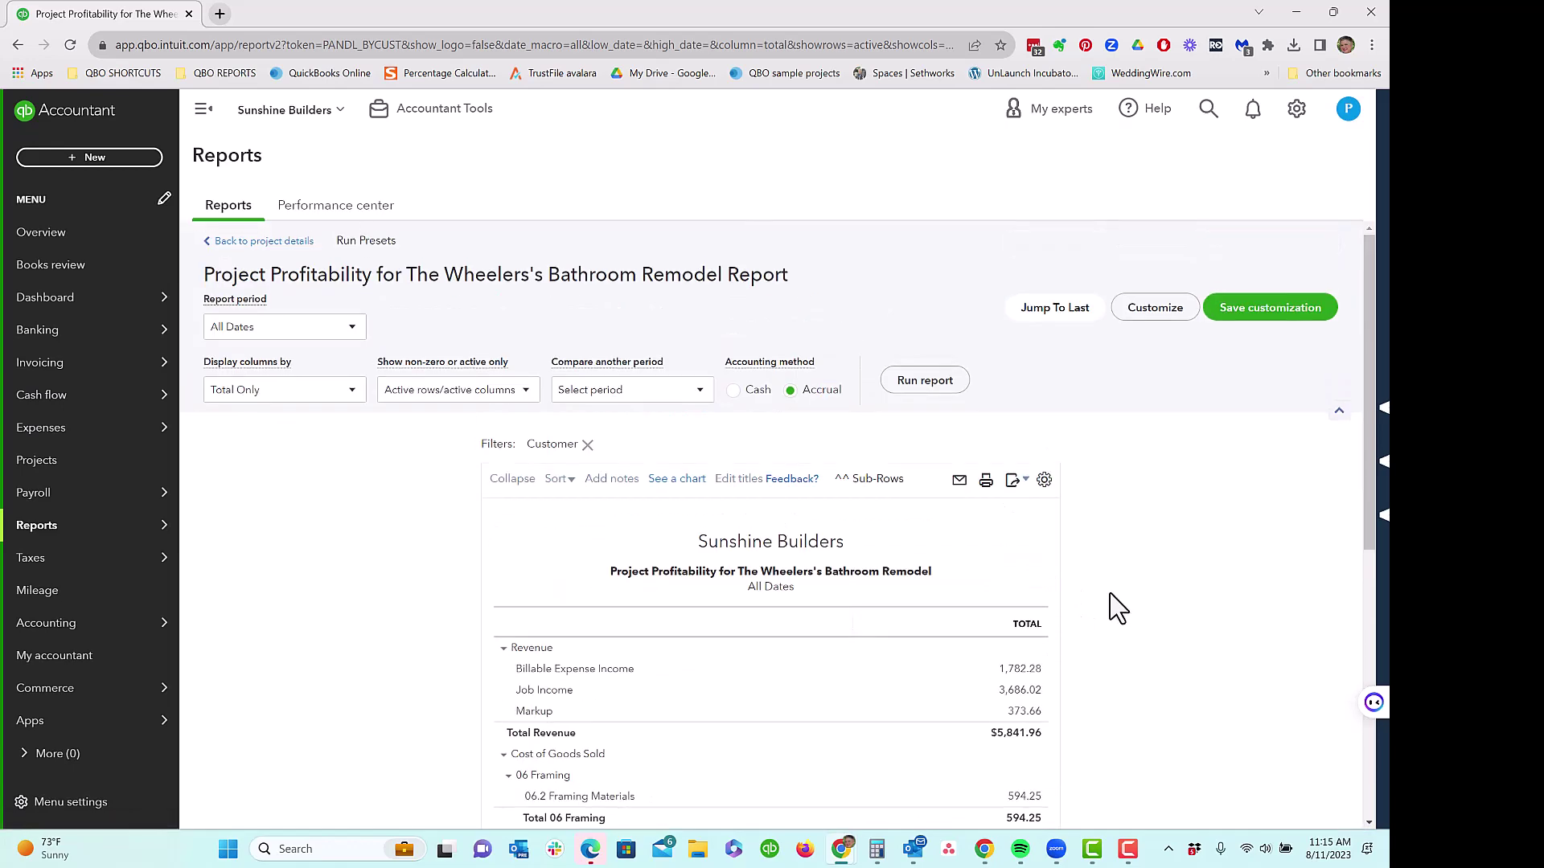
pyautogui.scroll(-6, 1118, 608)
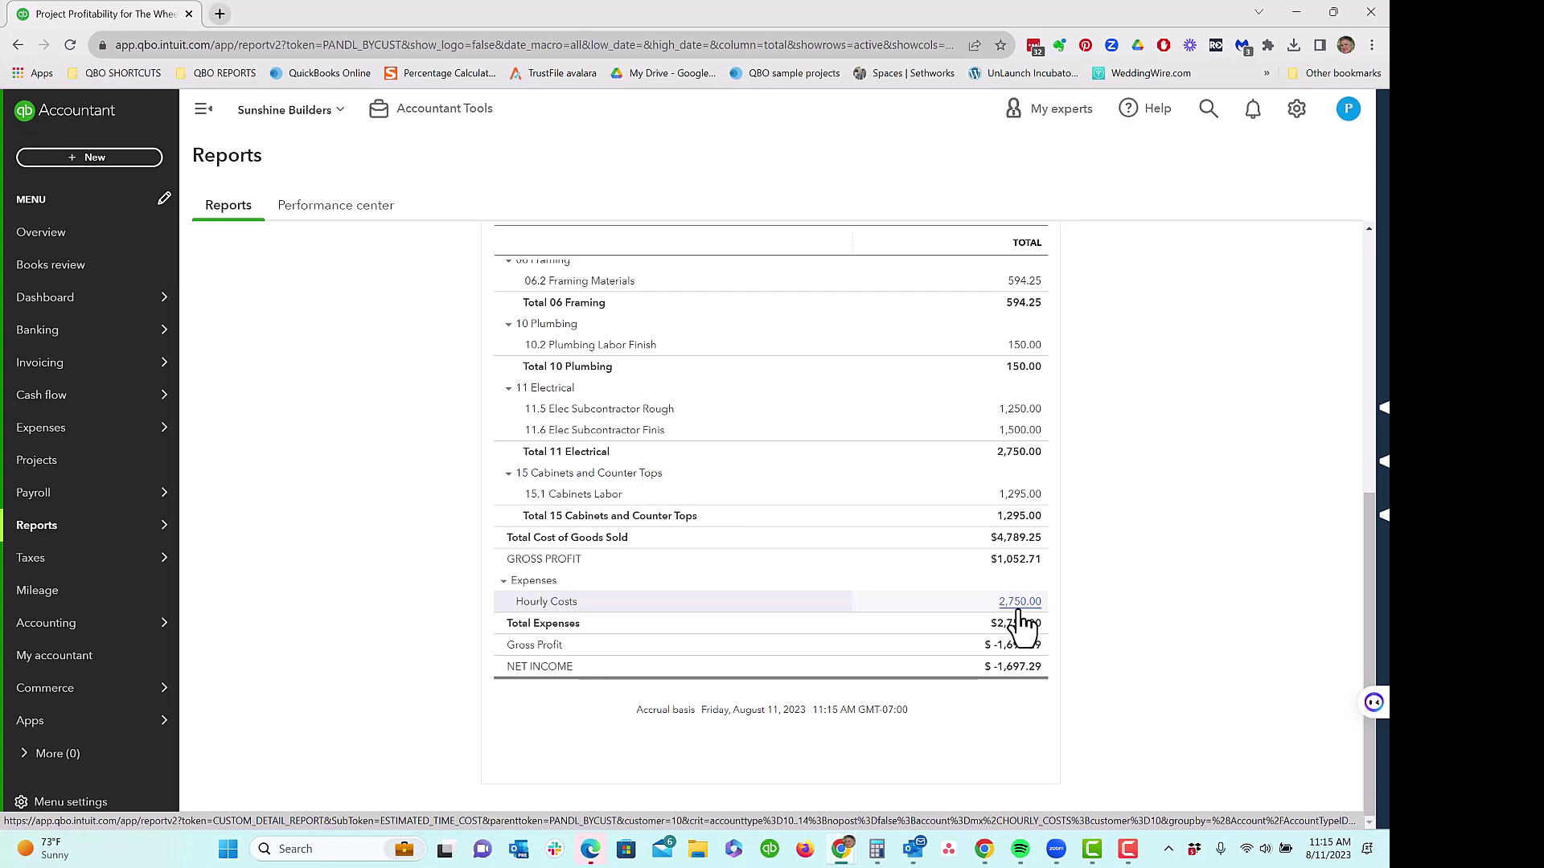
pyautogui.scroll(6, 434, 575)
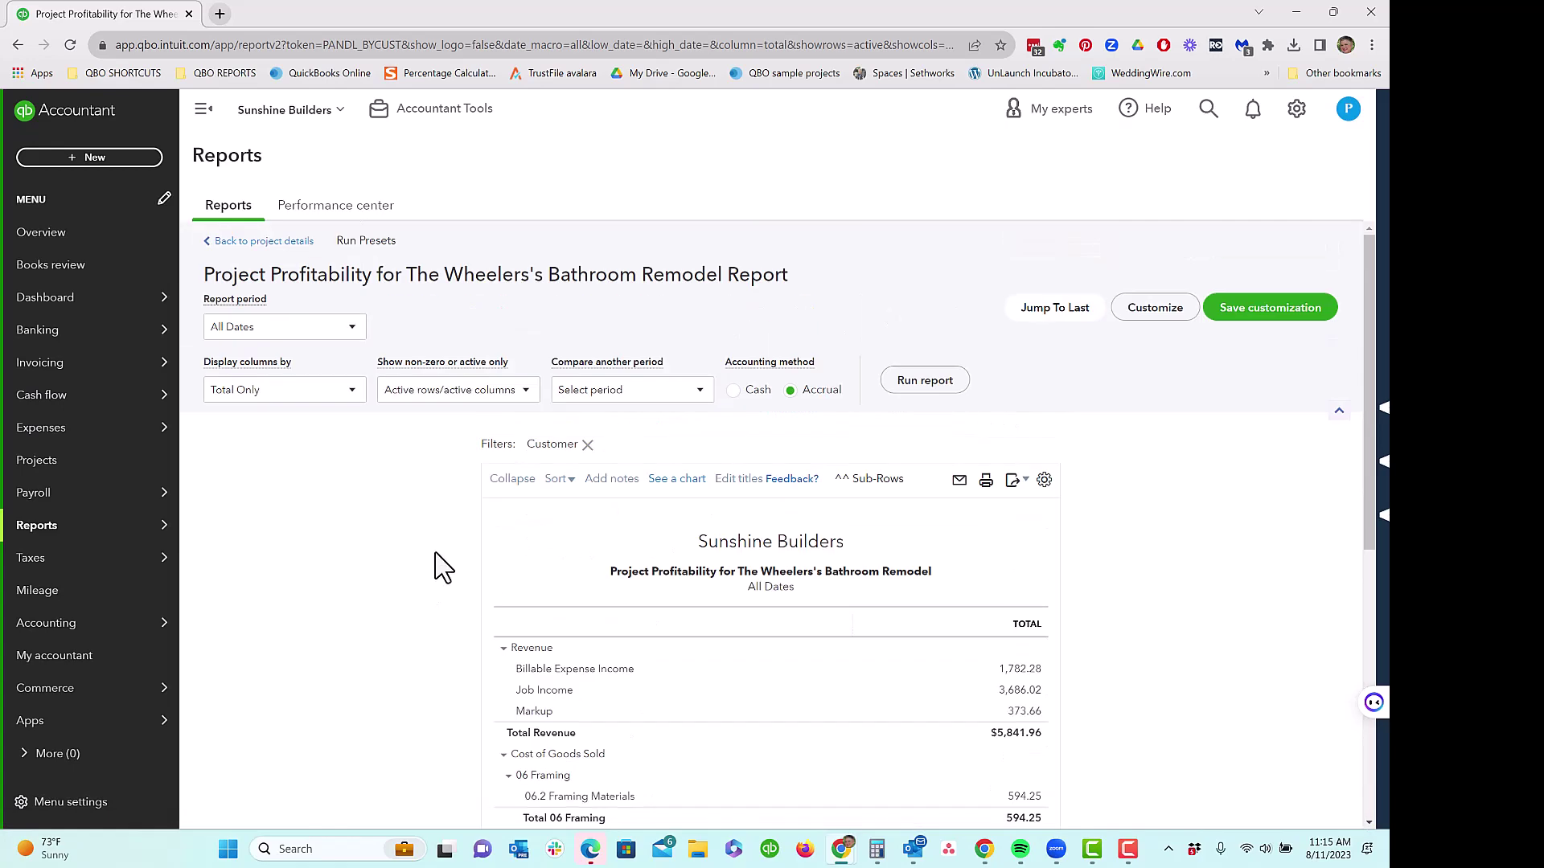
pyautogui.scroll(-6, 722, 599)
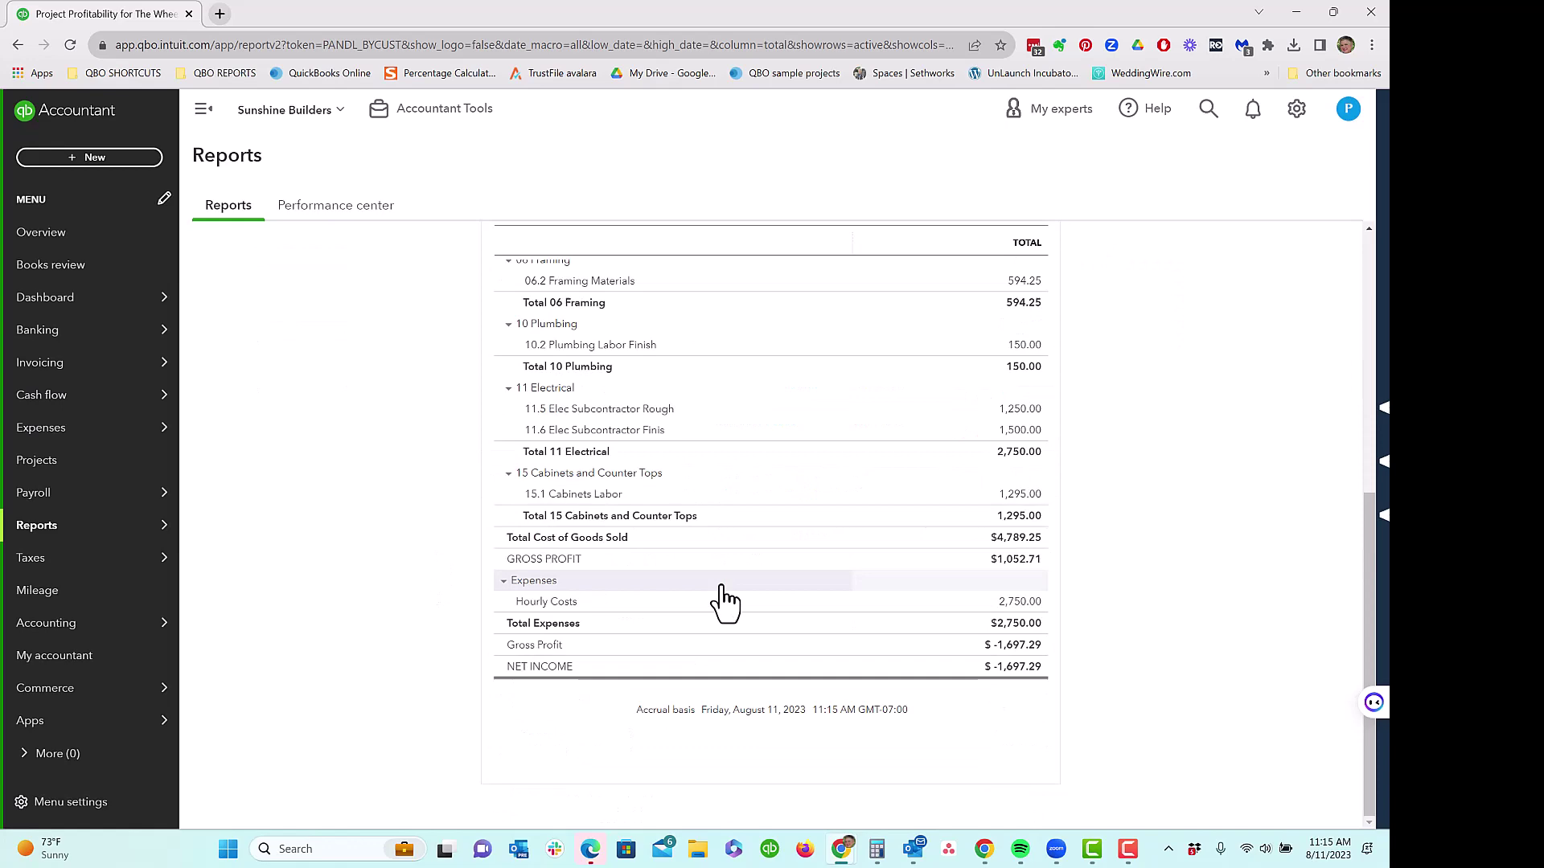
pyautogui.scroll(6, 499, 403)
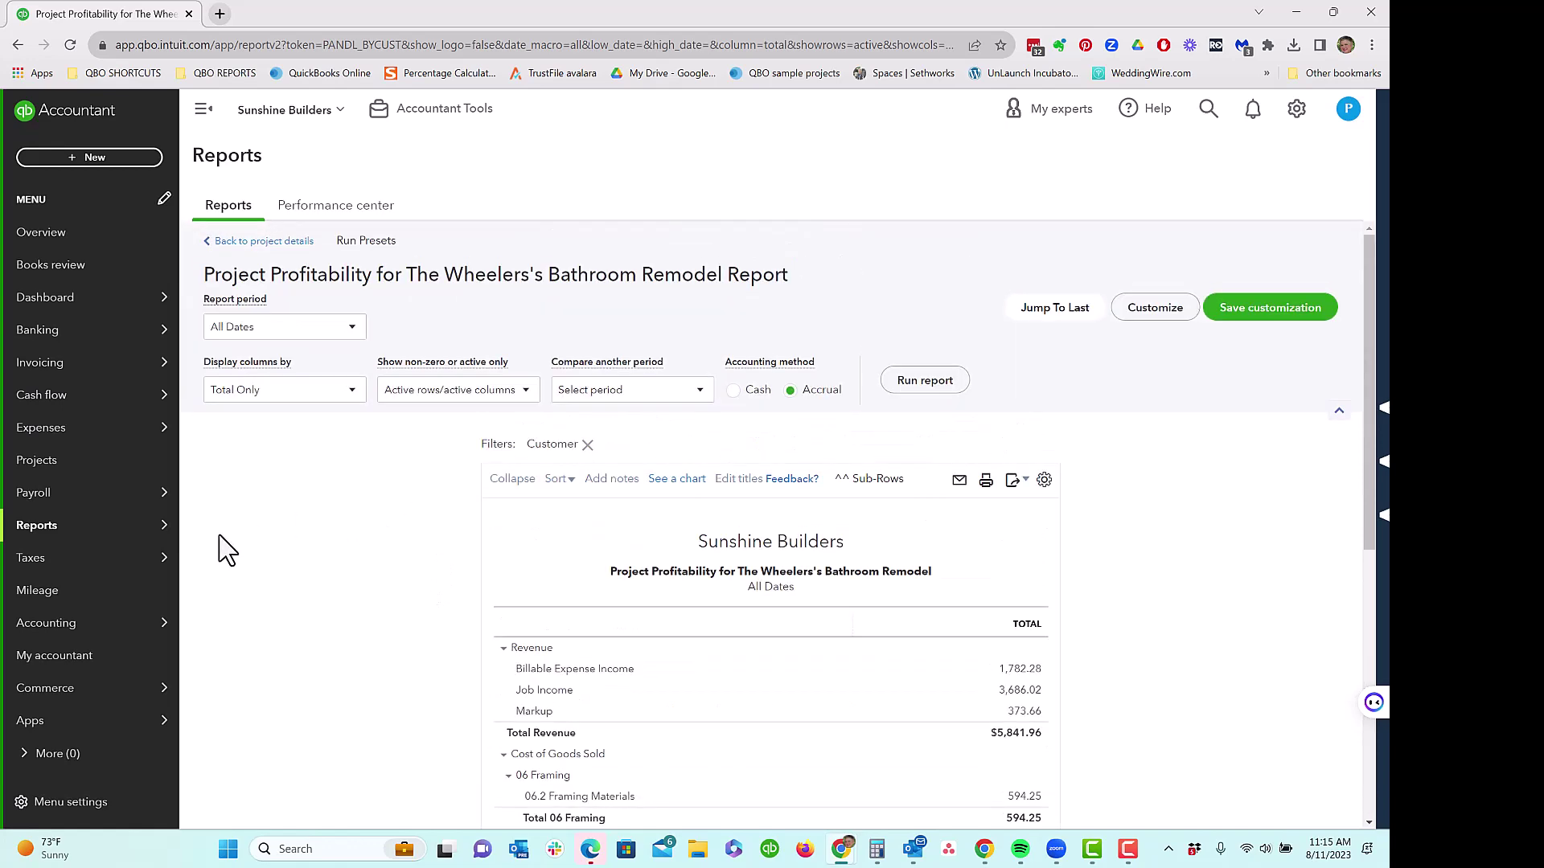
pyautogui.moveTo(161, 538)
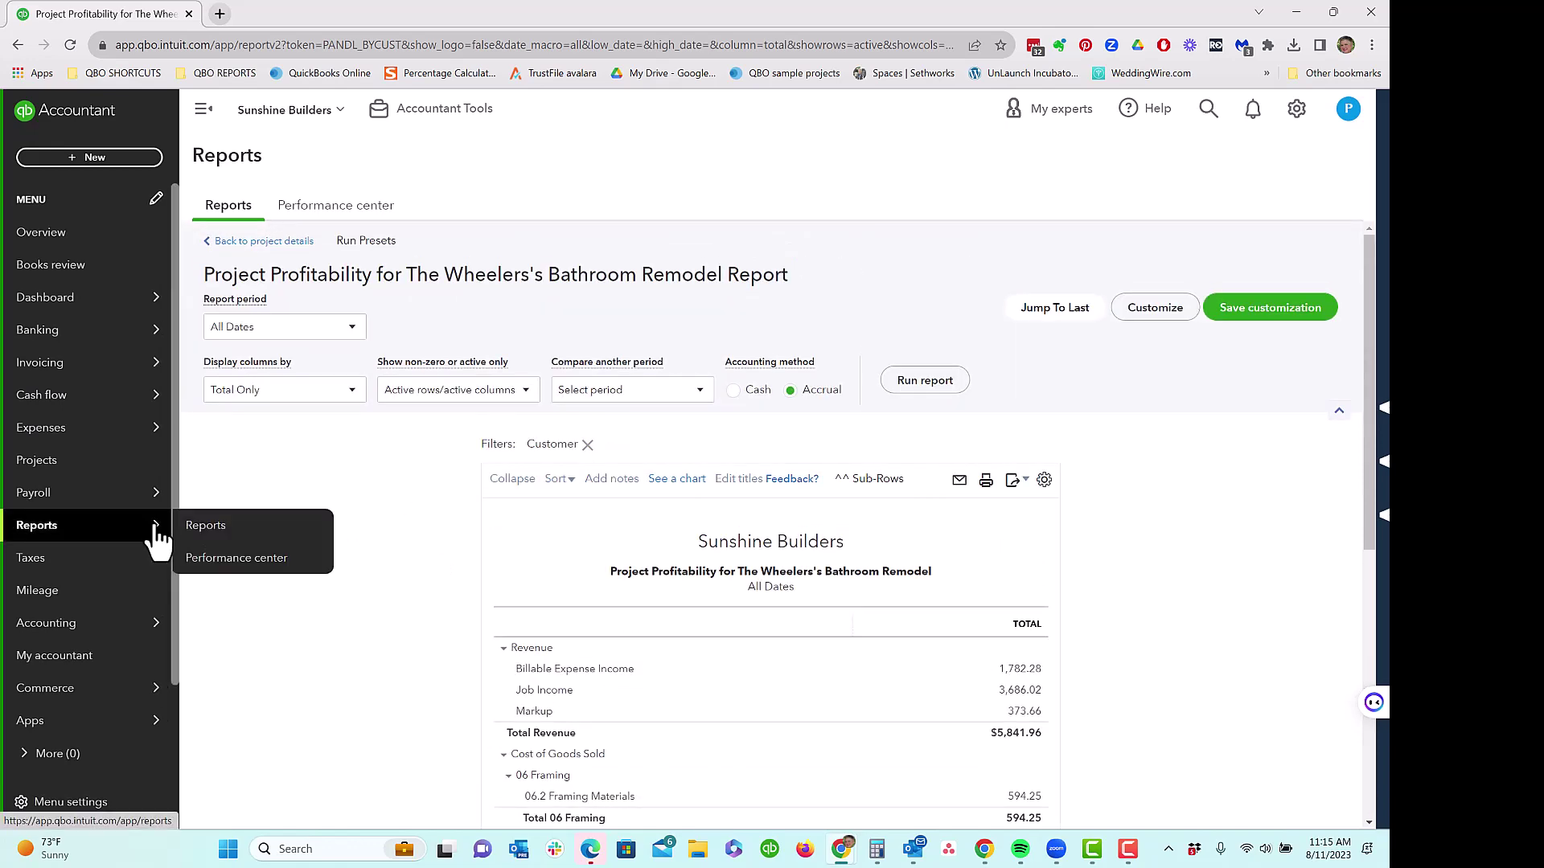
# Open the company Profit and Loss report.
pyautogui.click(207, 530)
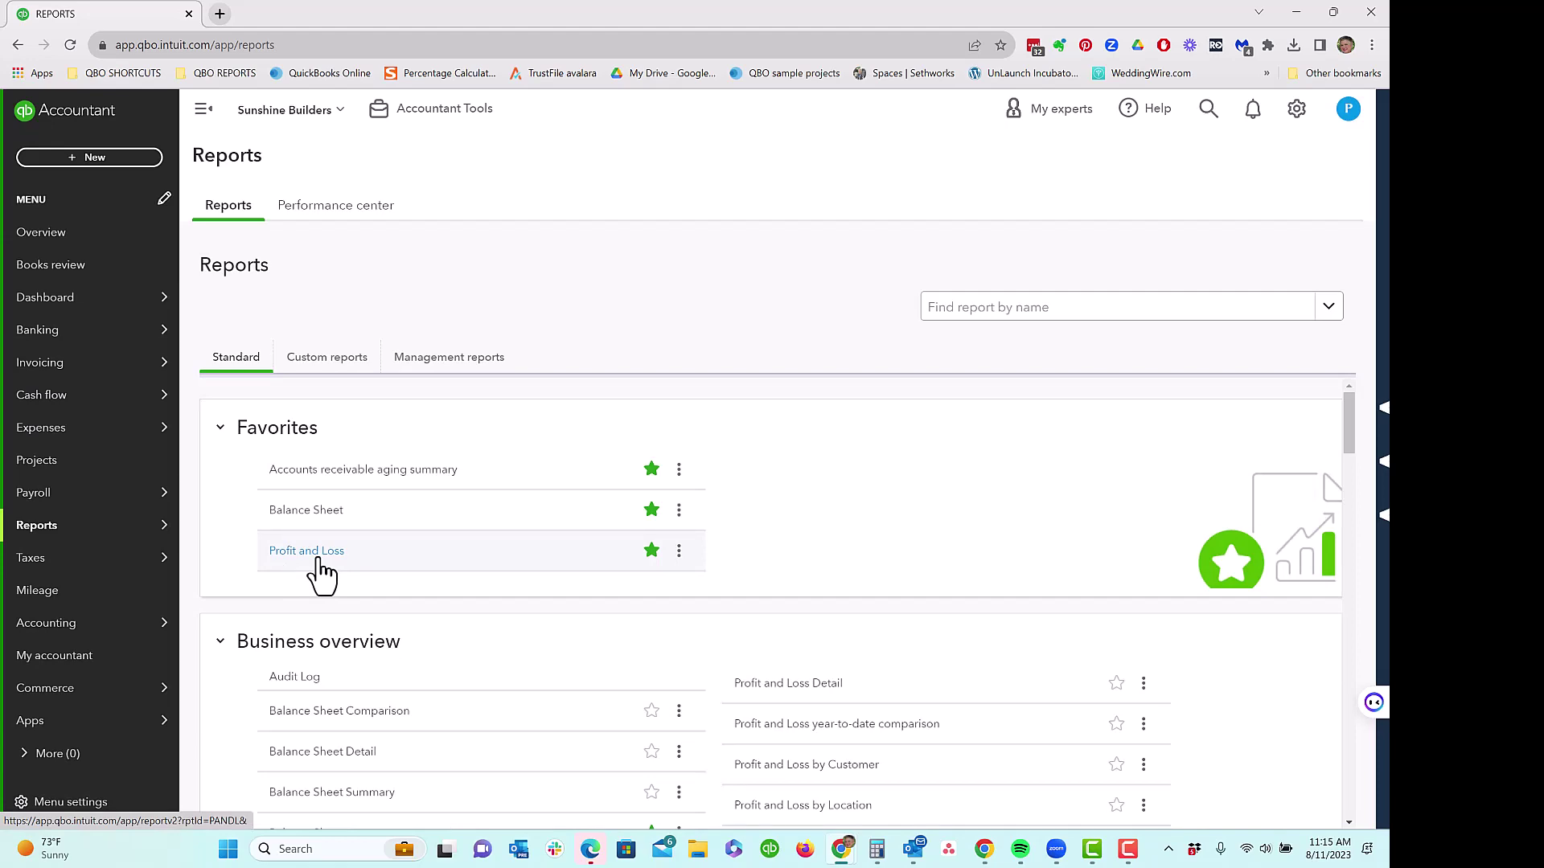
pyautogui.click(318, 555)
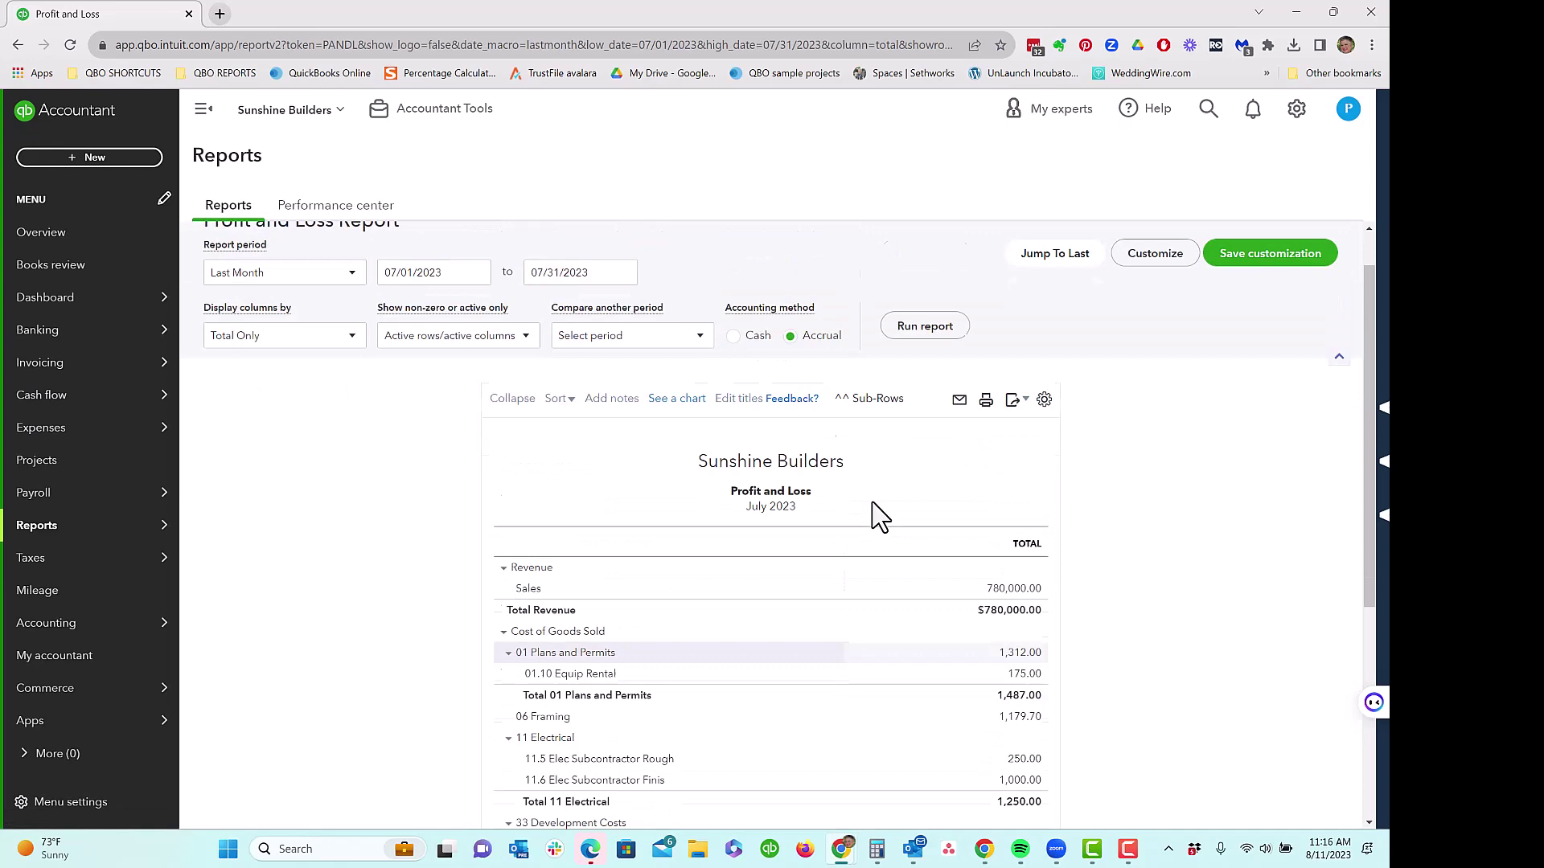
pyautogui.scroll(1, 881, 515)
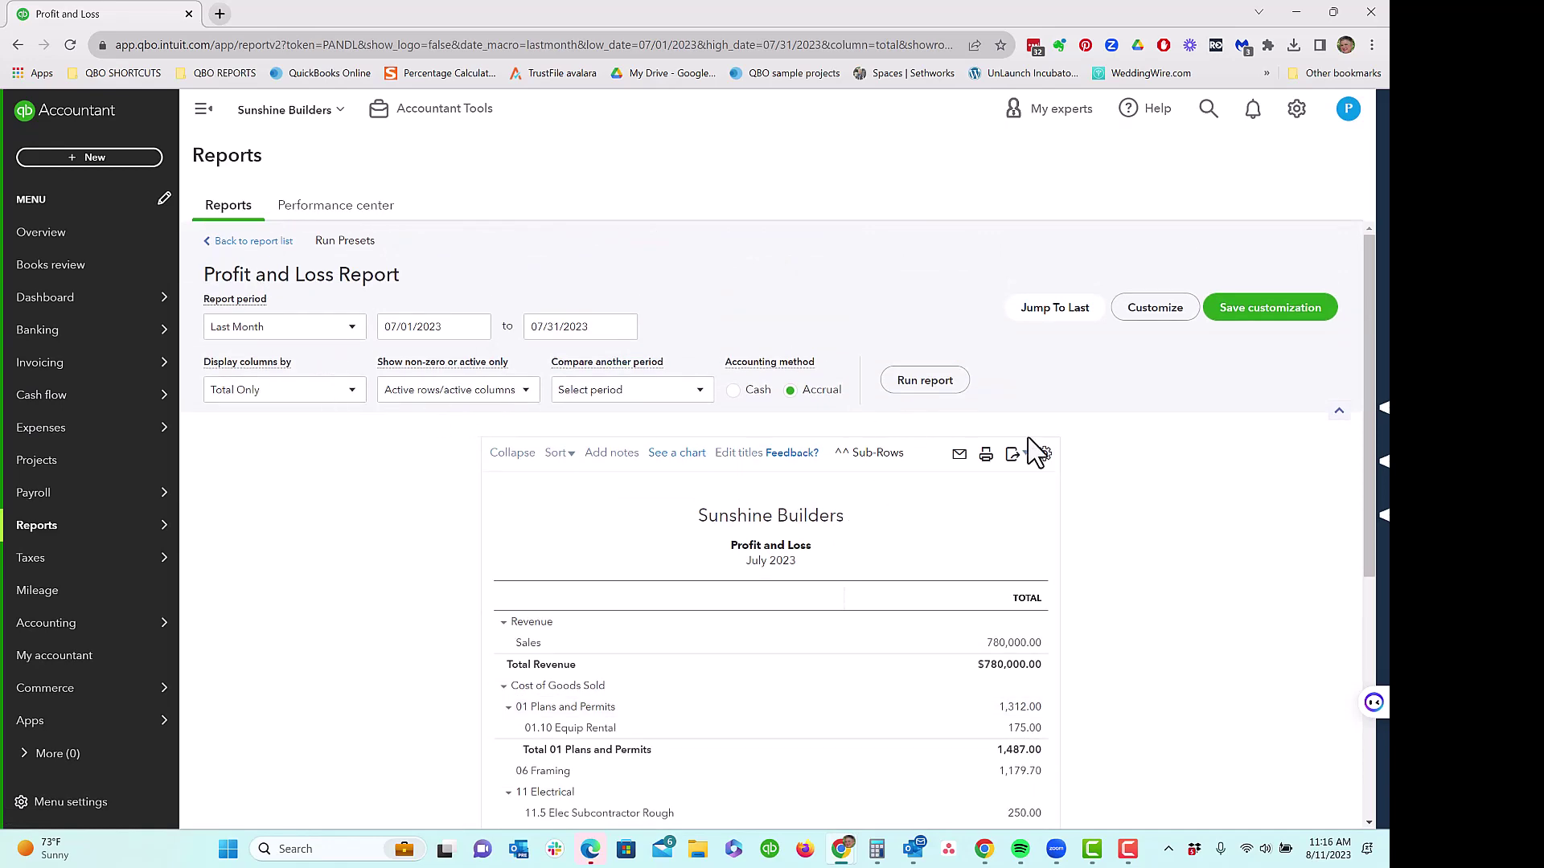
# Filter the Profit and Loss to customer The Wheelers:Bathroom Remodel and rerun it.
pyautogui.click(1175, 319)
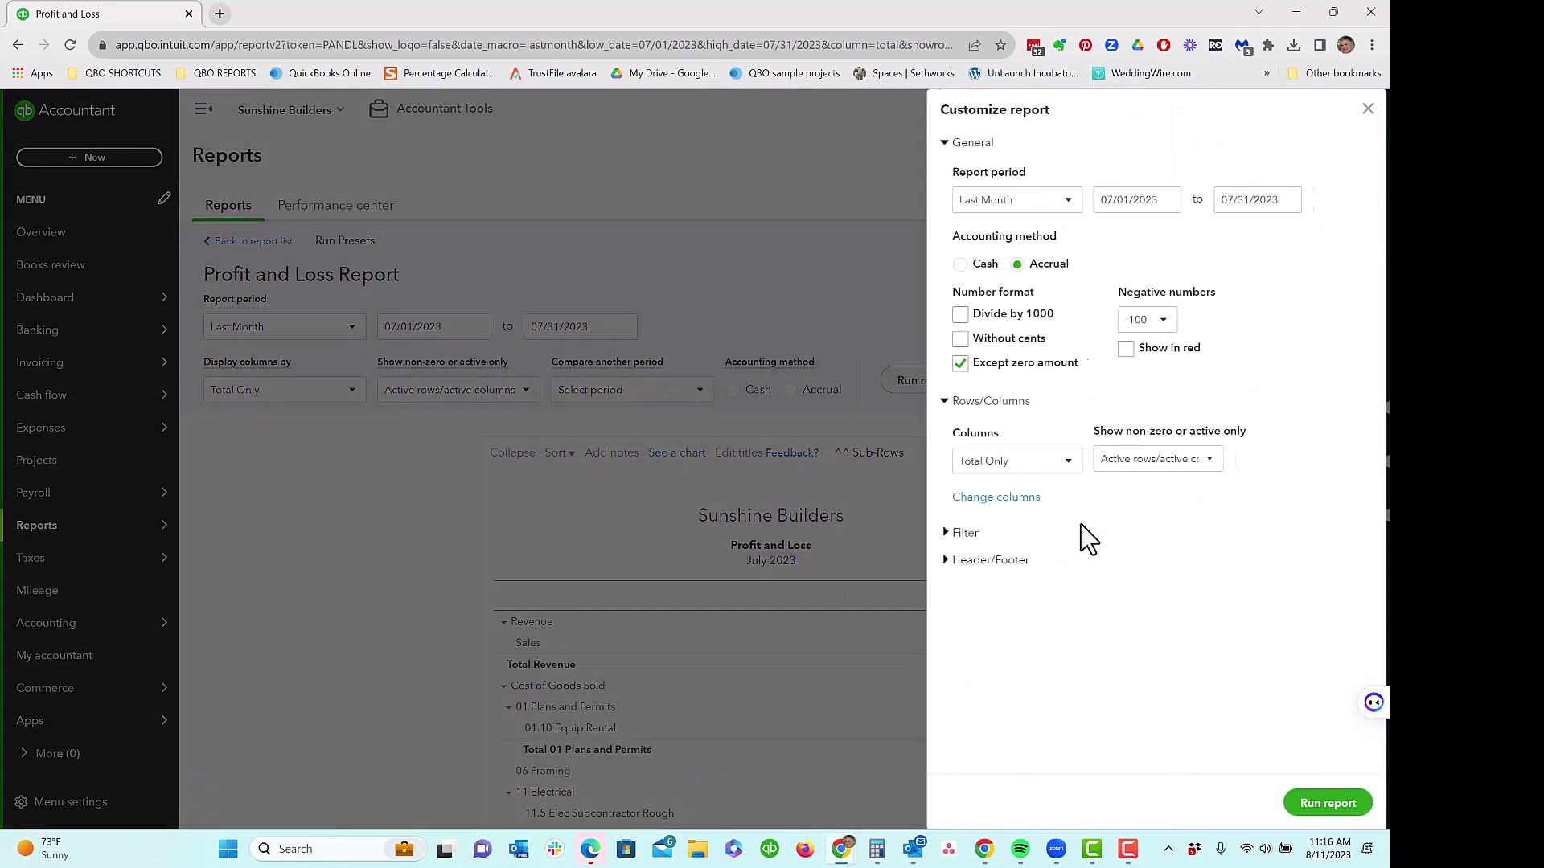
pyautogui.click(968, 534)
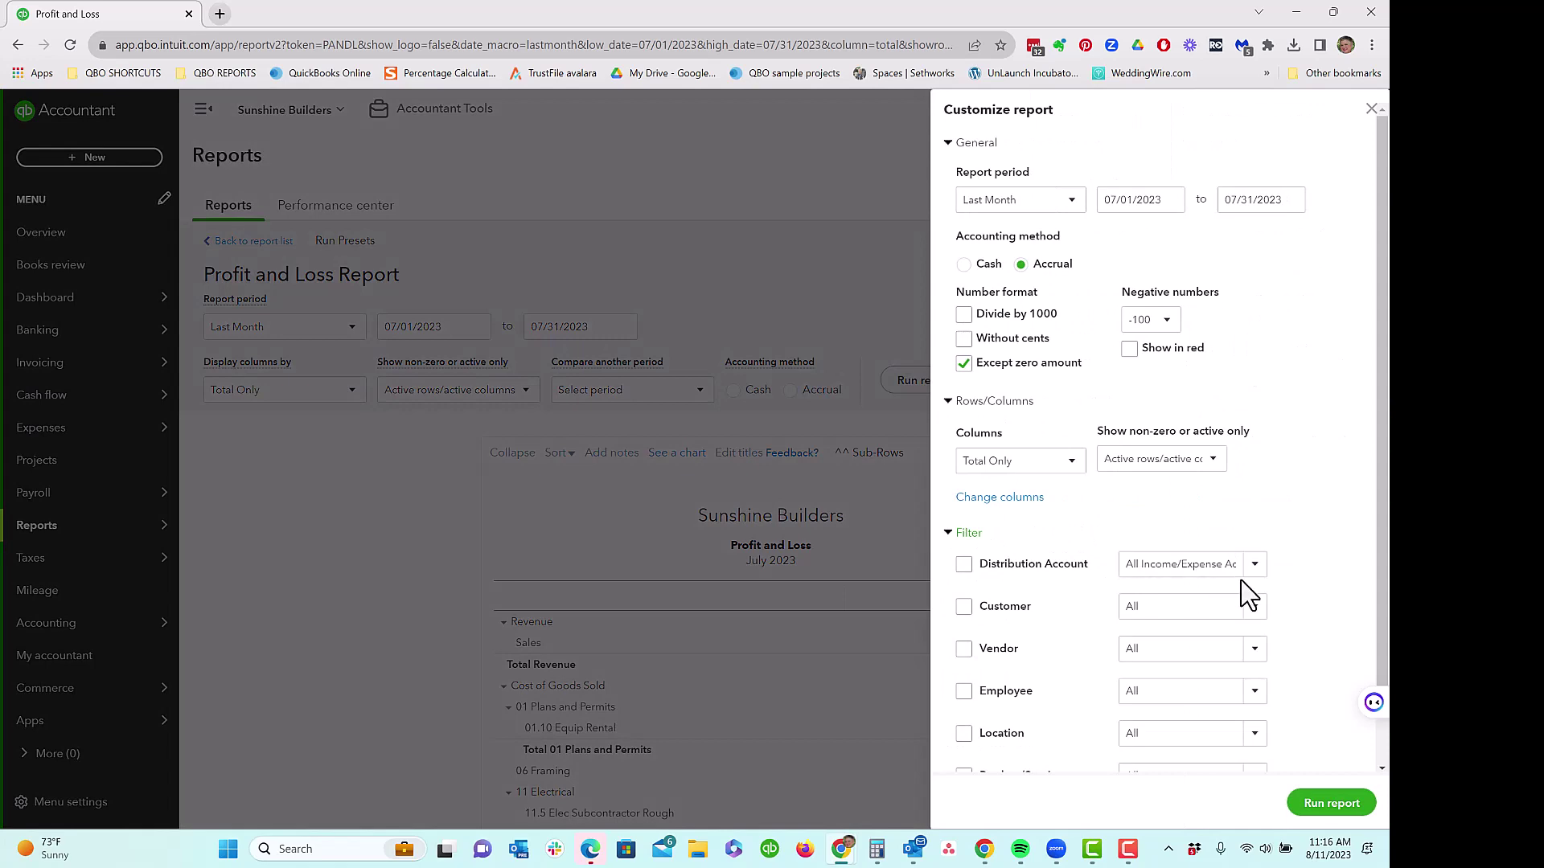
pyautogui.click(1189, 607)
pyautogui.press('BackSpace')
pyautogui.write('The Wheelers')
pyautogui.press('Return')
pyautogui.click(1342, 804)
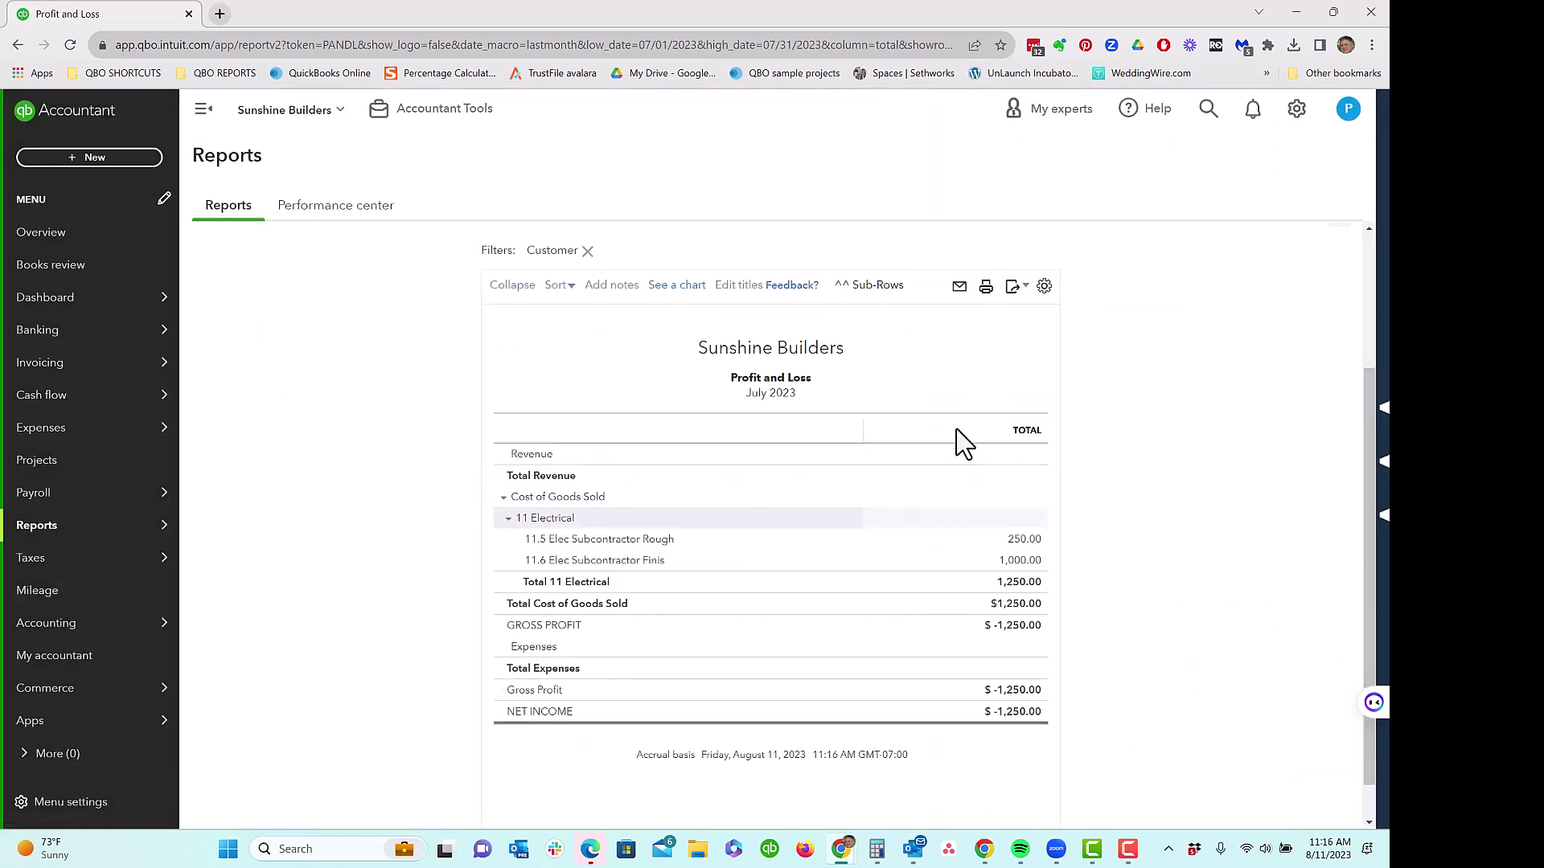
# Review the All Dates report, collapsing and re-expanding Payroll Expenses to show 839.15 and $213.56 net income.
pyautogui.scroll(-5, 879, 562)
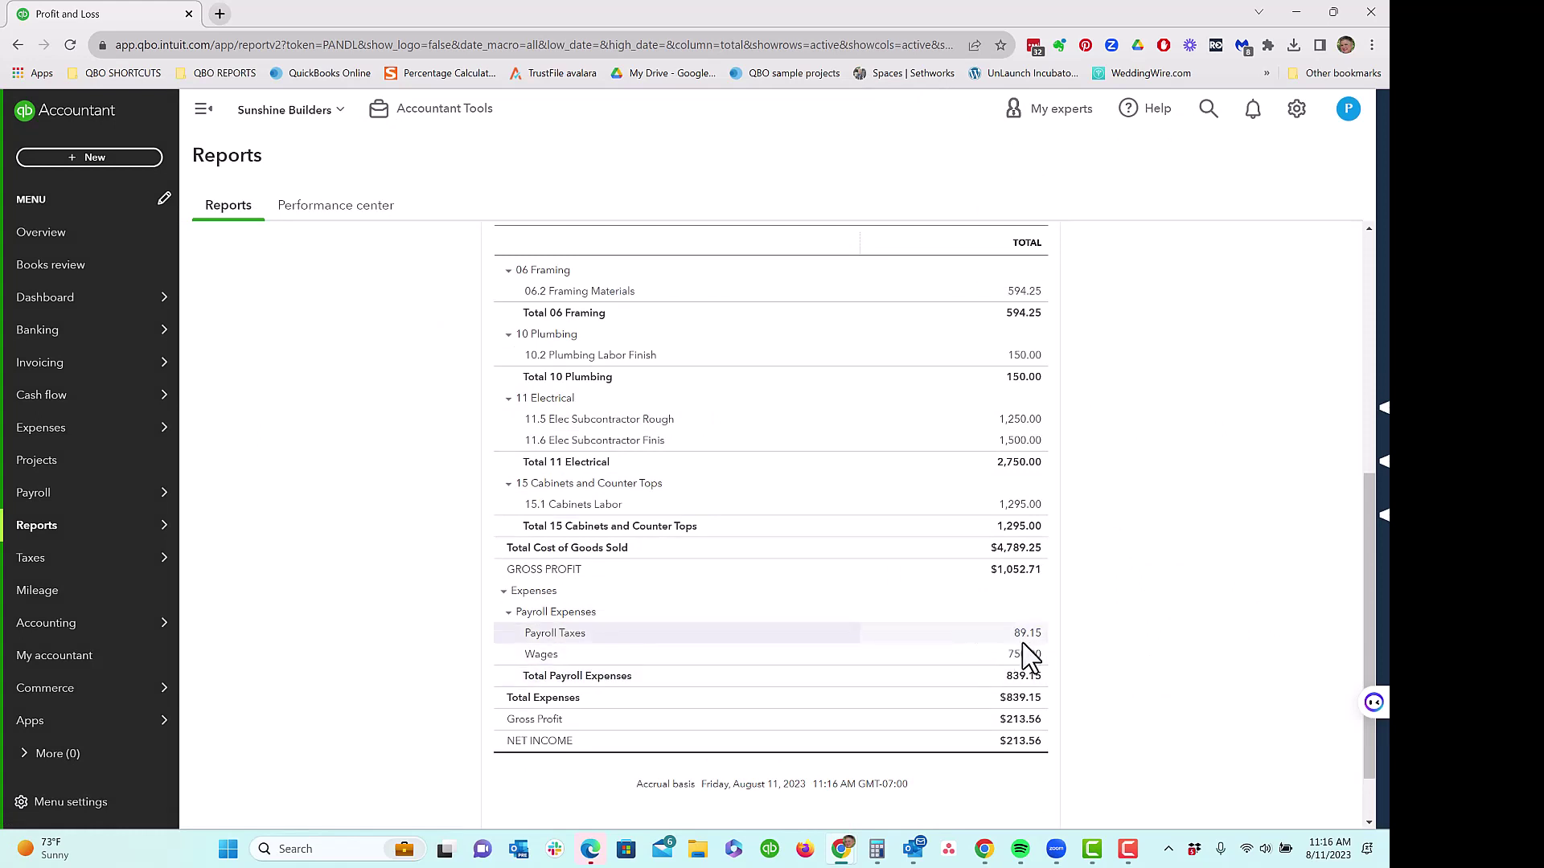
pyautogui.click(509, 613)
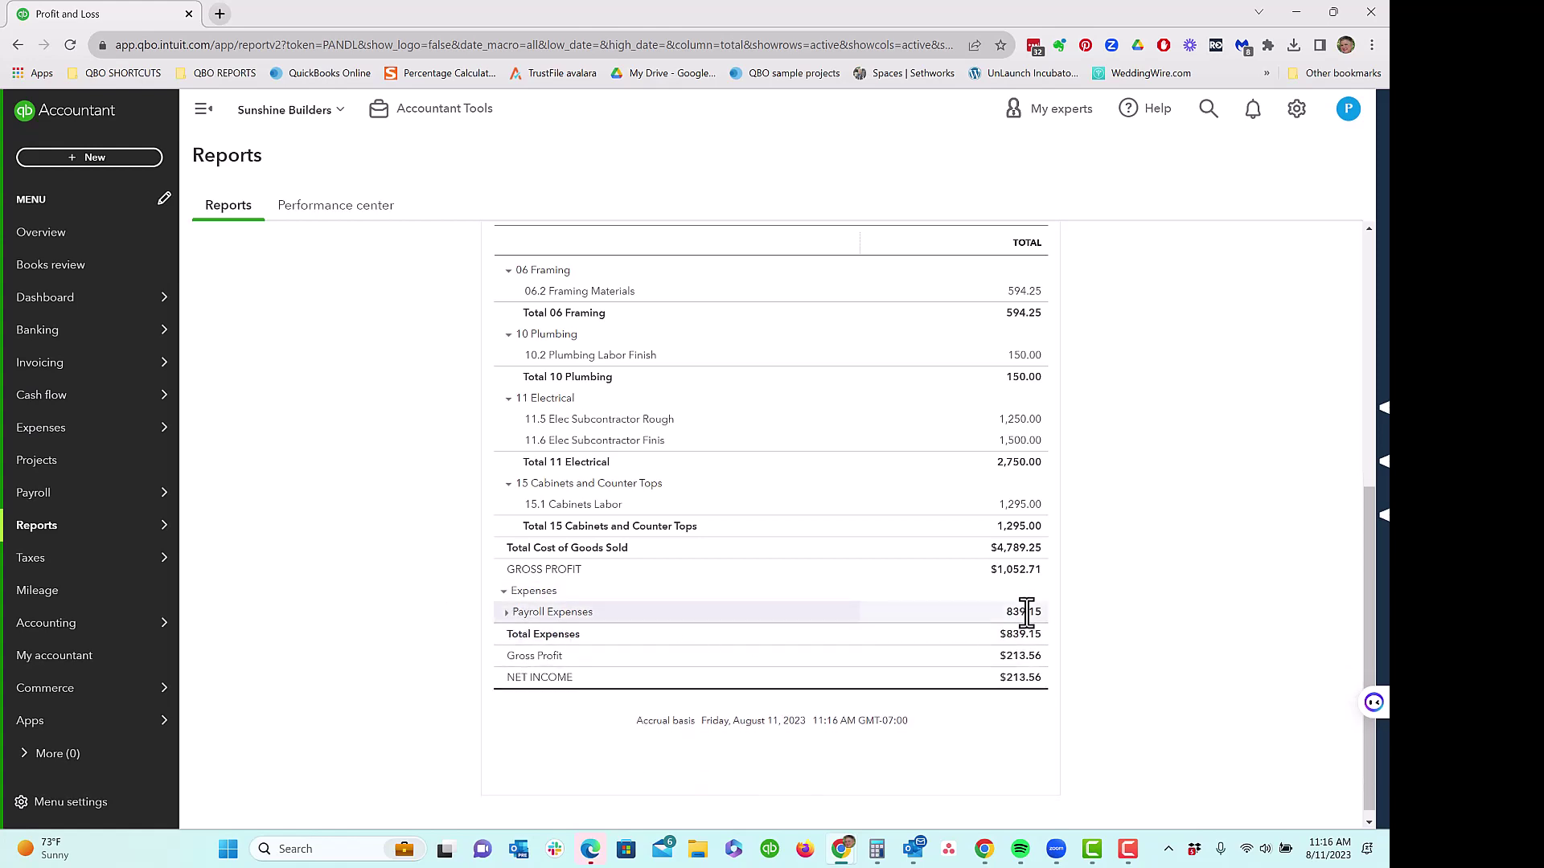
pyautogui.click(508, 614)
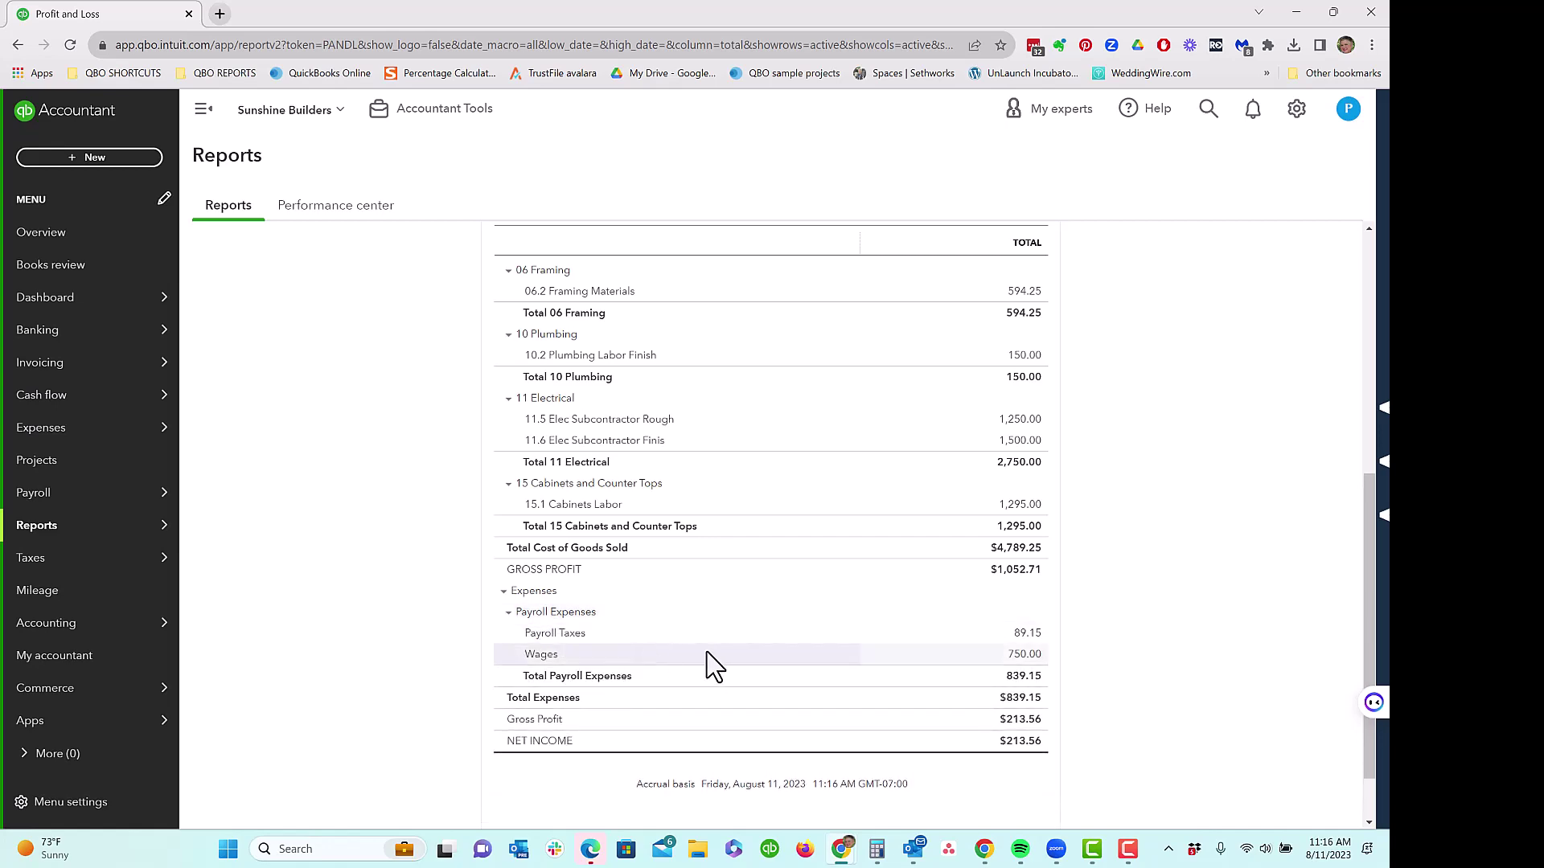
pyautogui.scroll(5, 1106, 631)
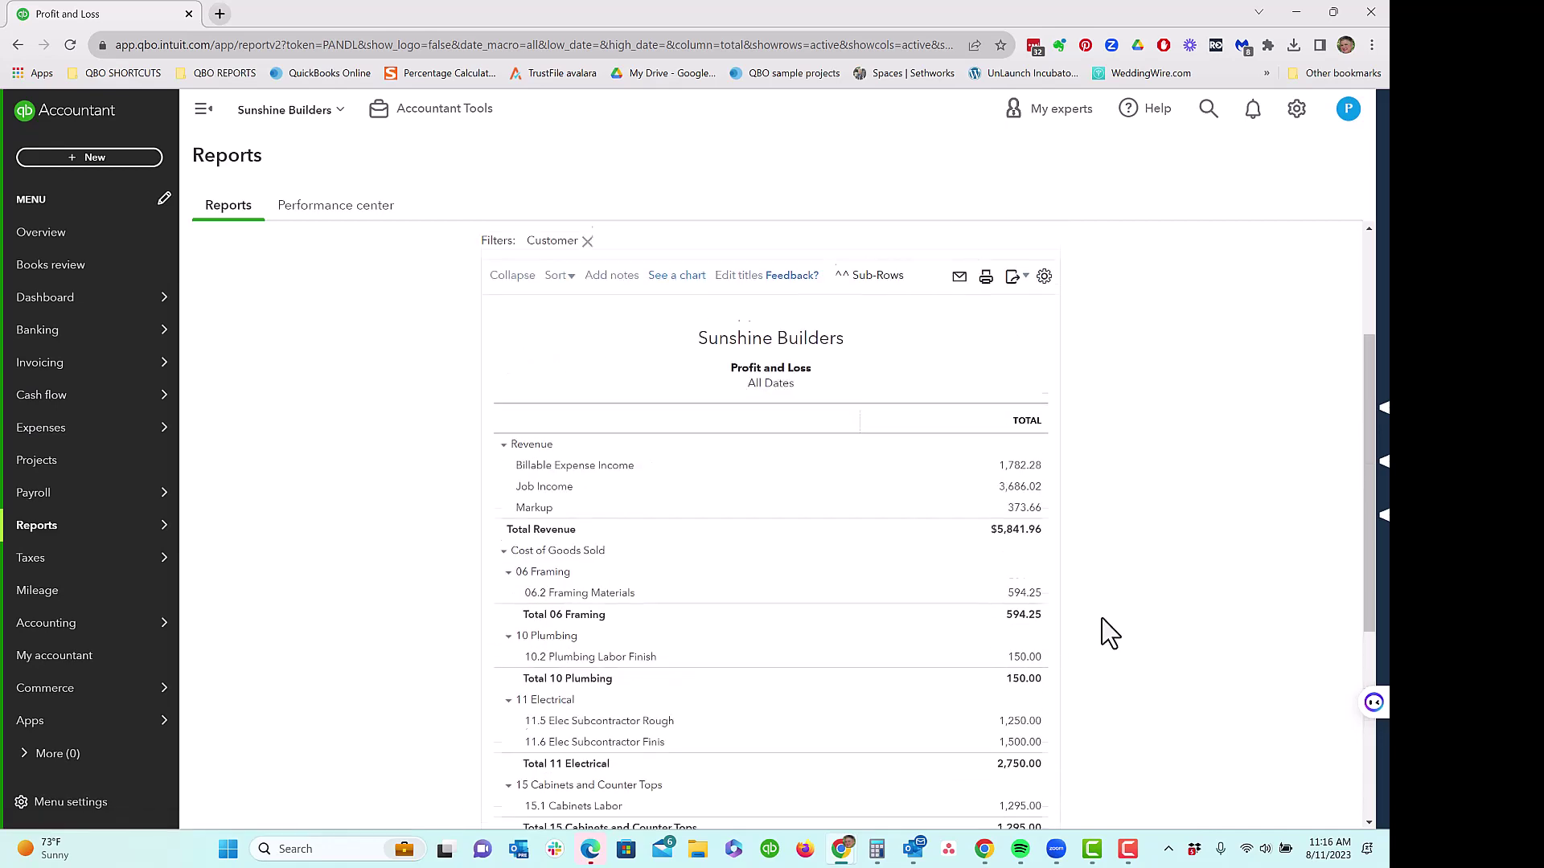
pyautogui.scroll(-2, 1106, 631)
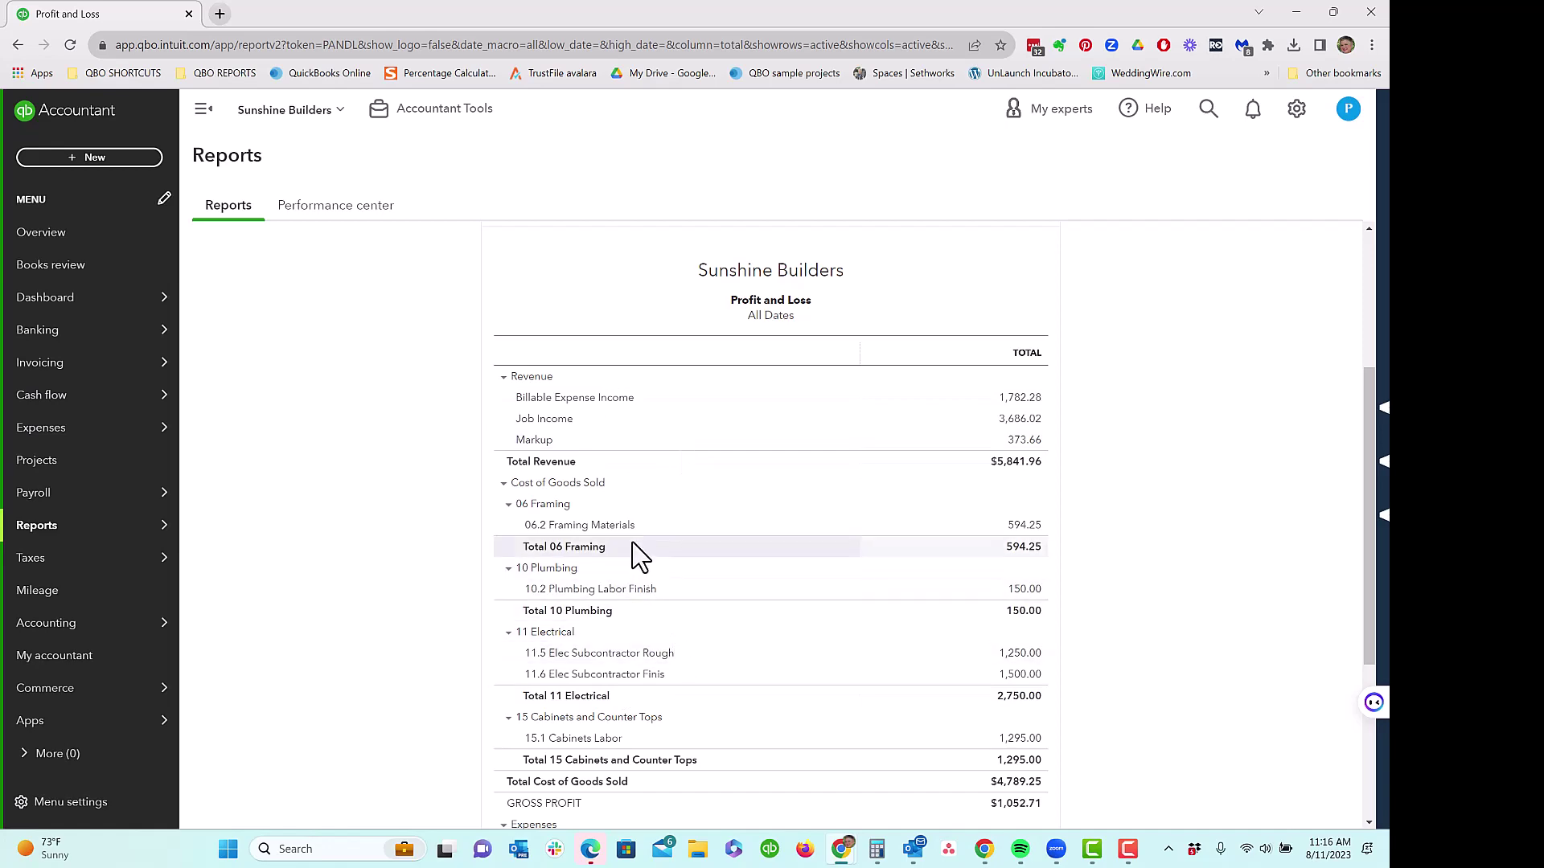
pyautogui.scroll(3, 635, 554)
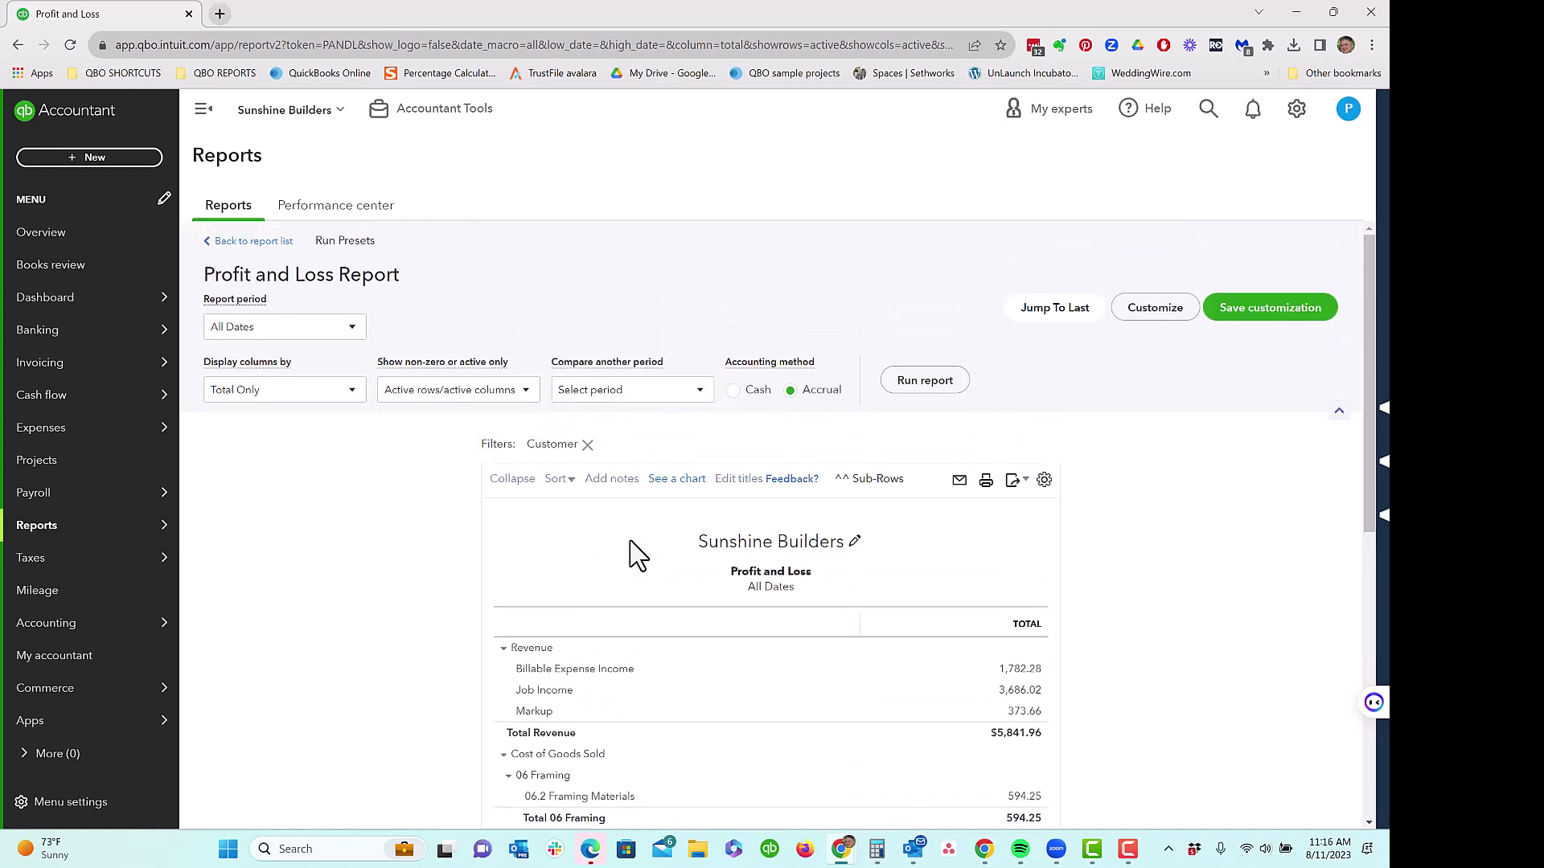